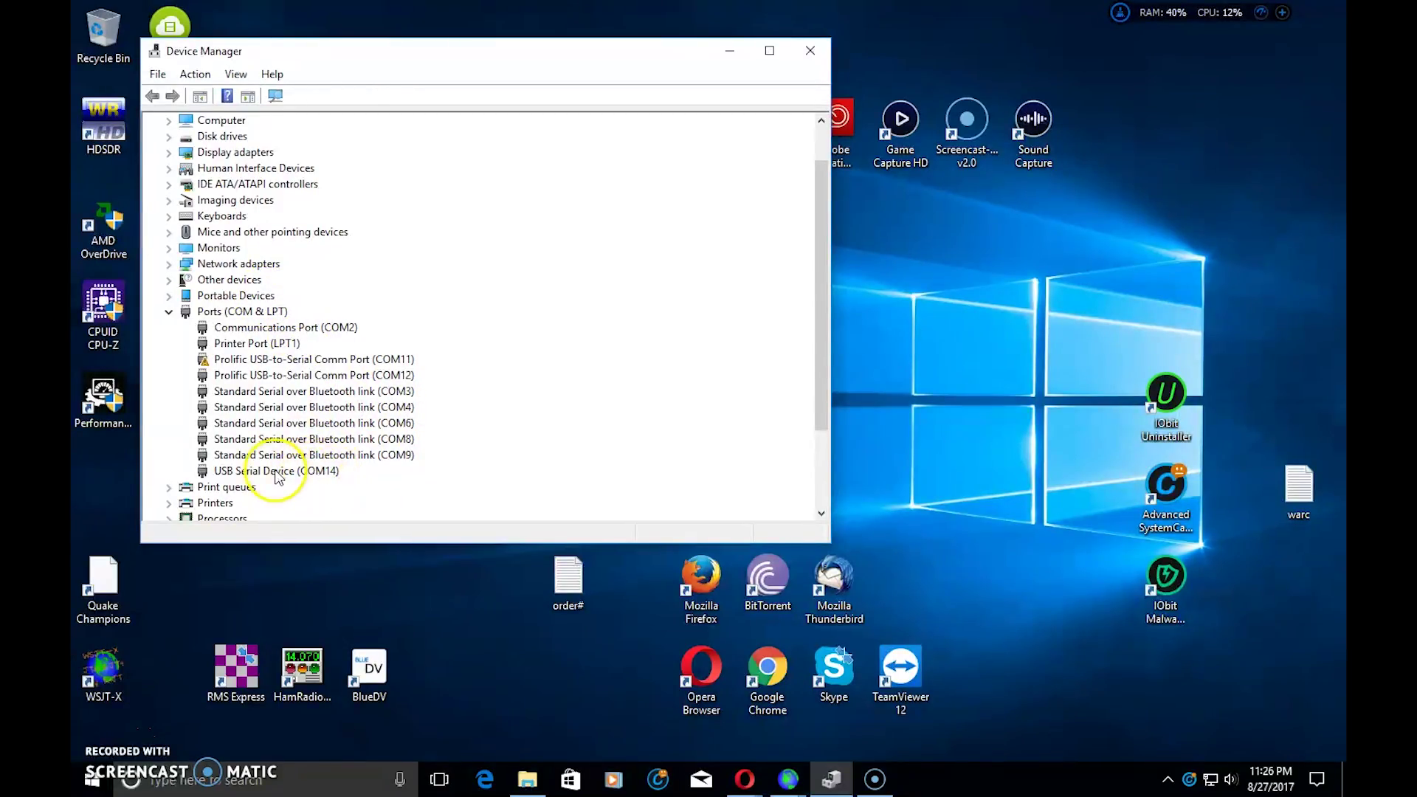
Check the USB Serial Device's COM port in Device Manager, then minimize it and switch to the WSJT-X main window
click(278, 472)
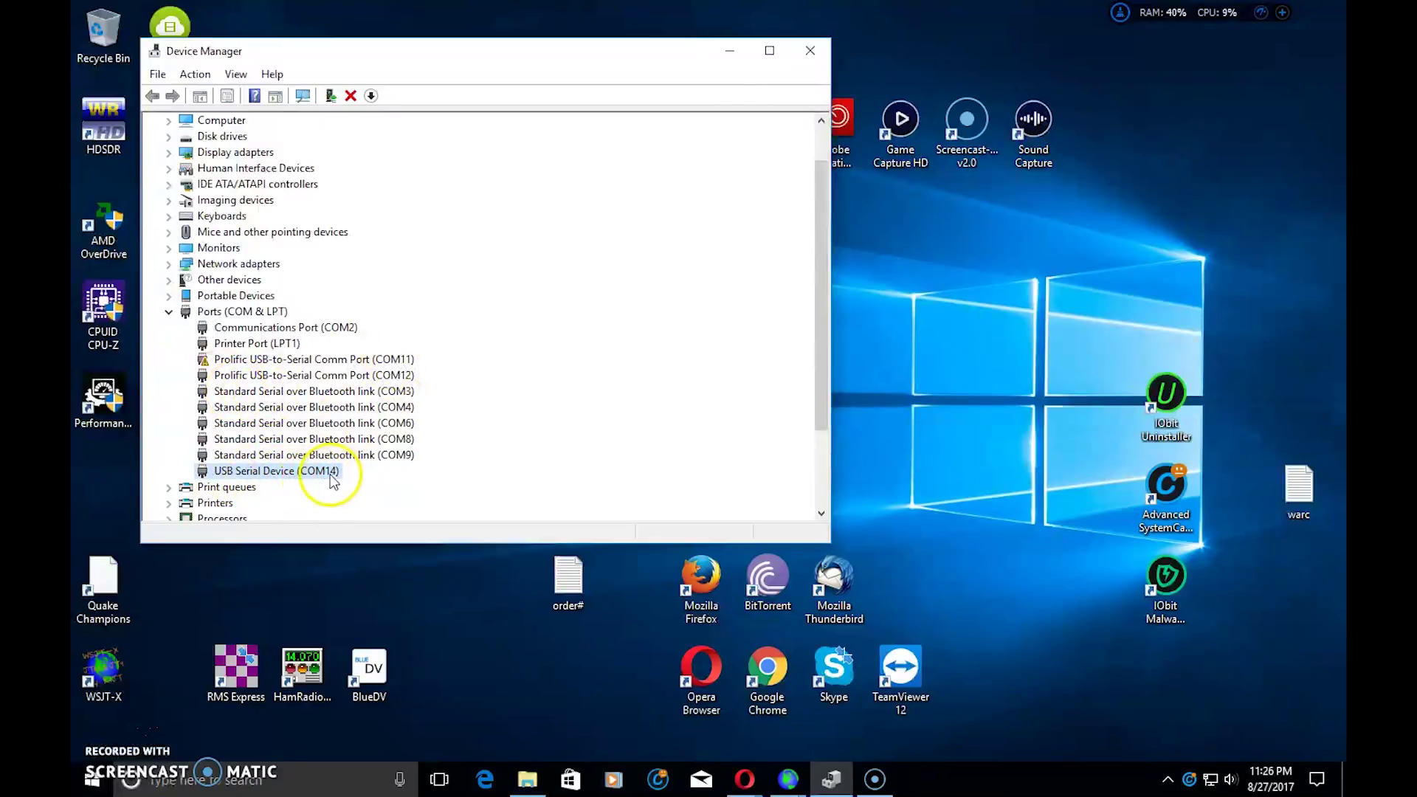
click(728, 52)
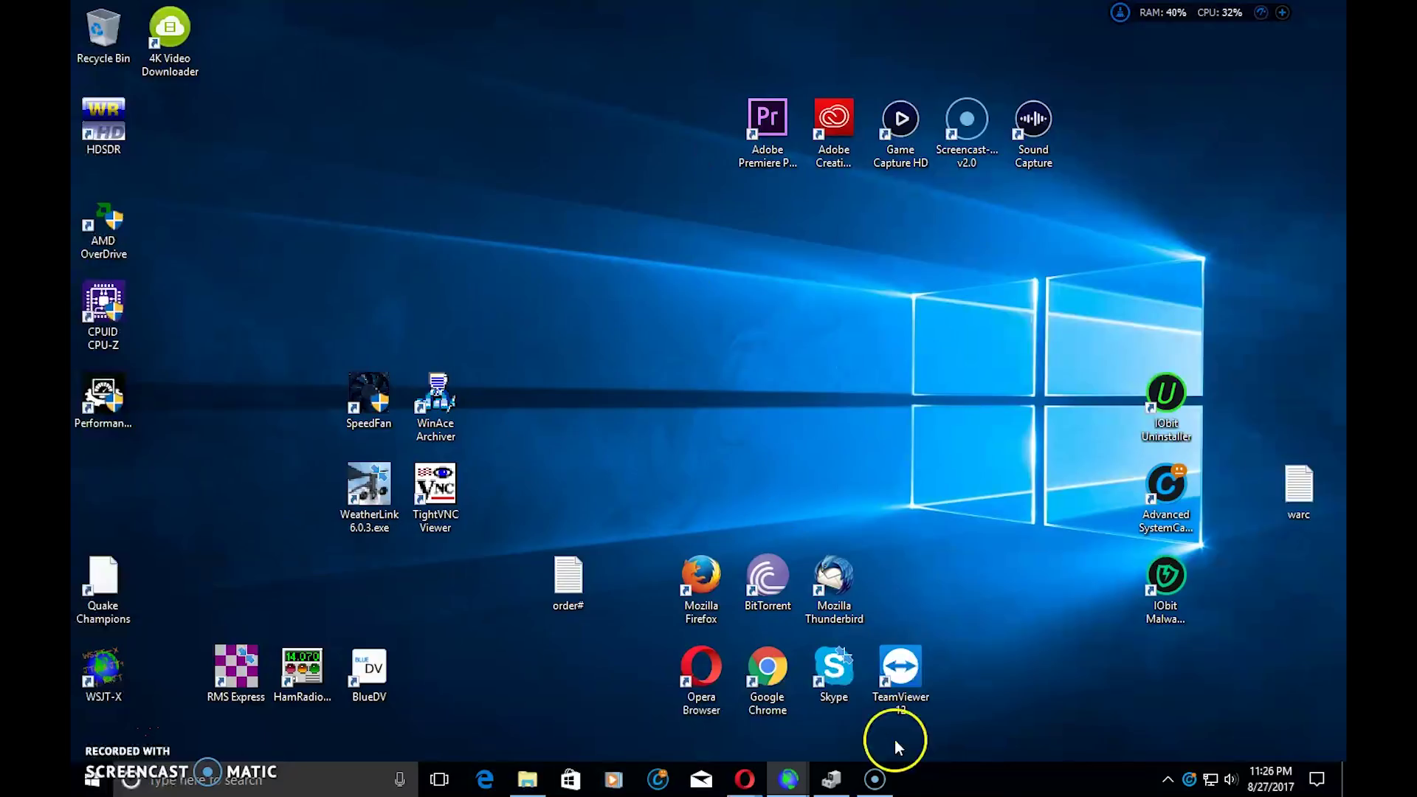
mouse_move(789, 779)
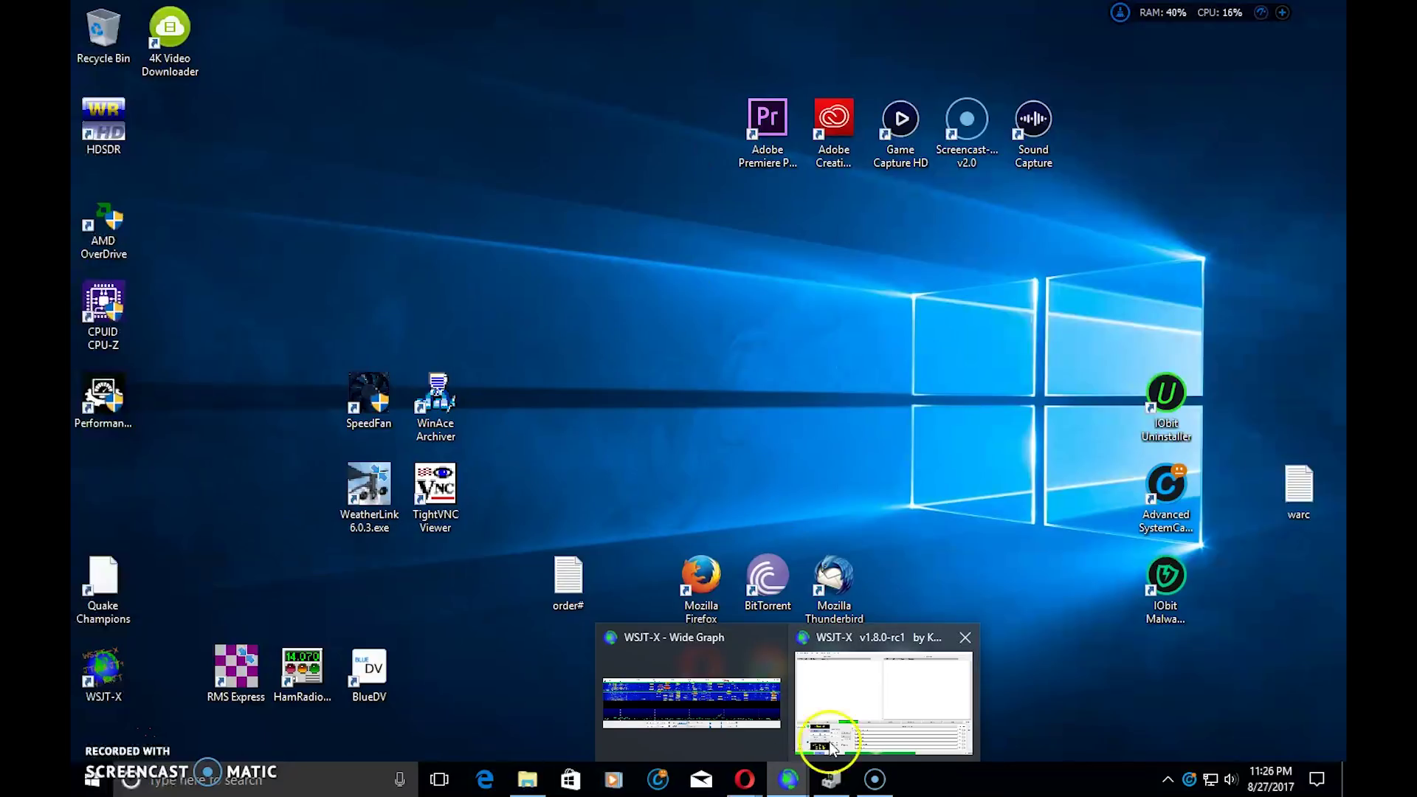
click(889, 683)
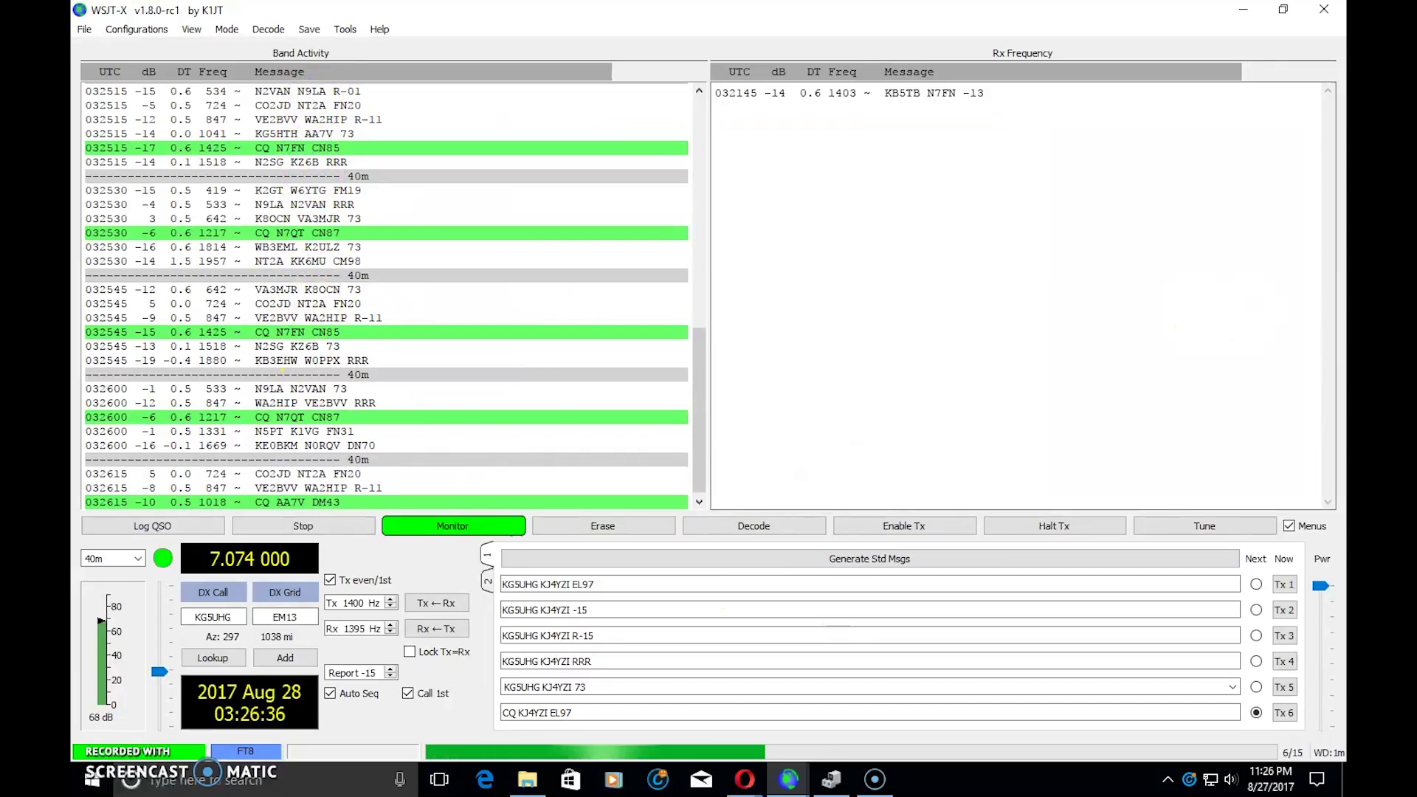
Run a CAT test in WSJT-X's radio settings for the Yaesu FT-817 on COM14 and accept the settings
drag(1233, 155, 387, 177)
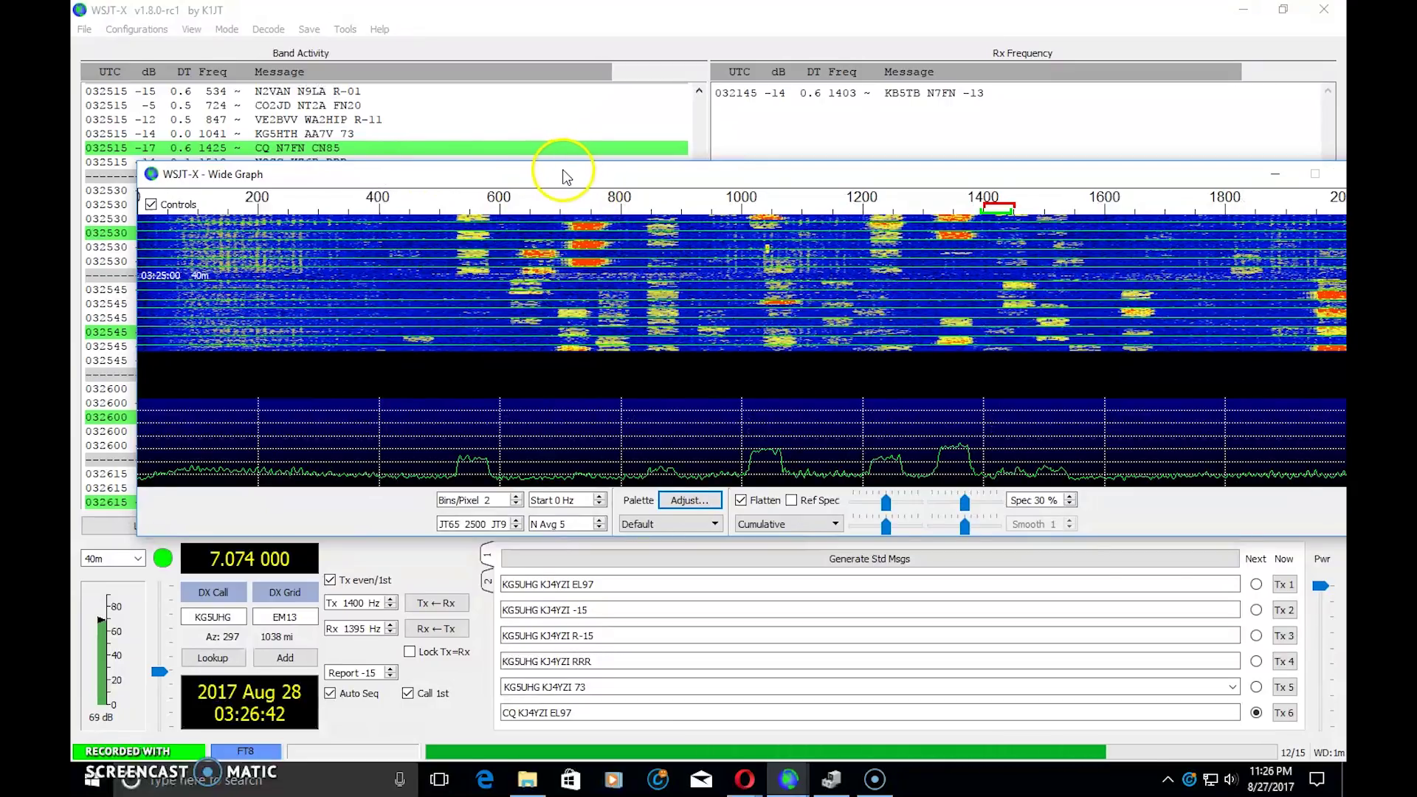
key(alt+Tab)
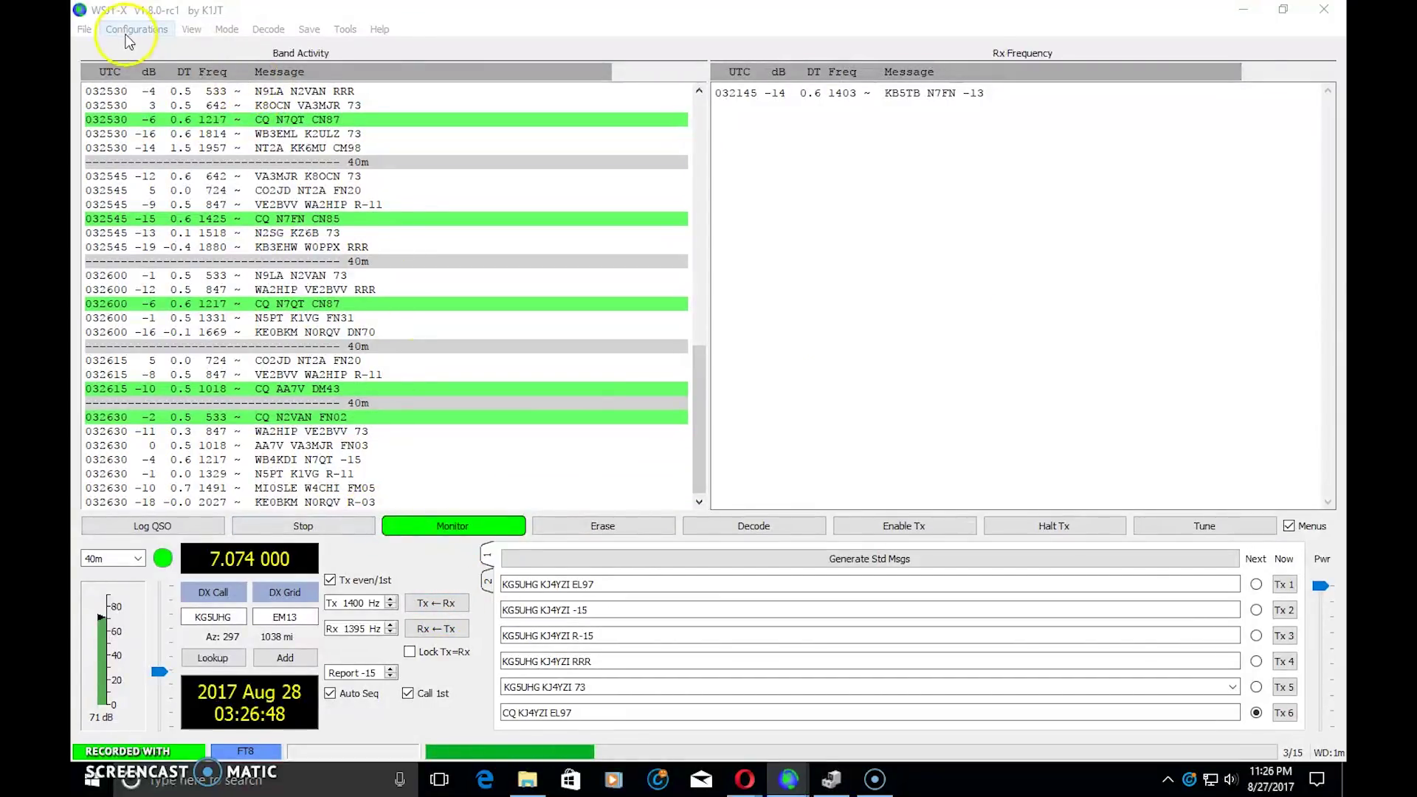
click(85, 29)
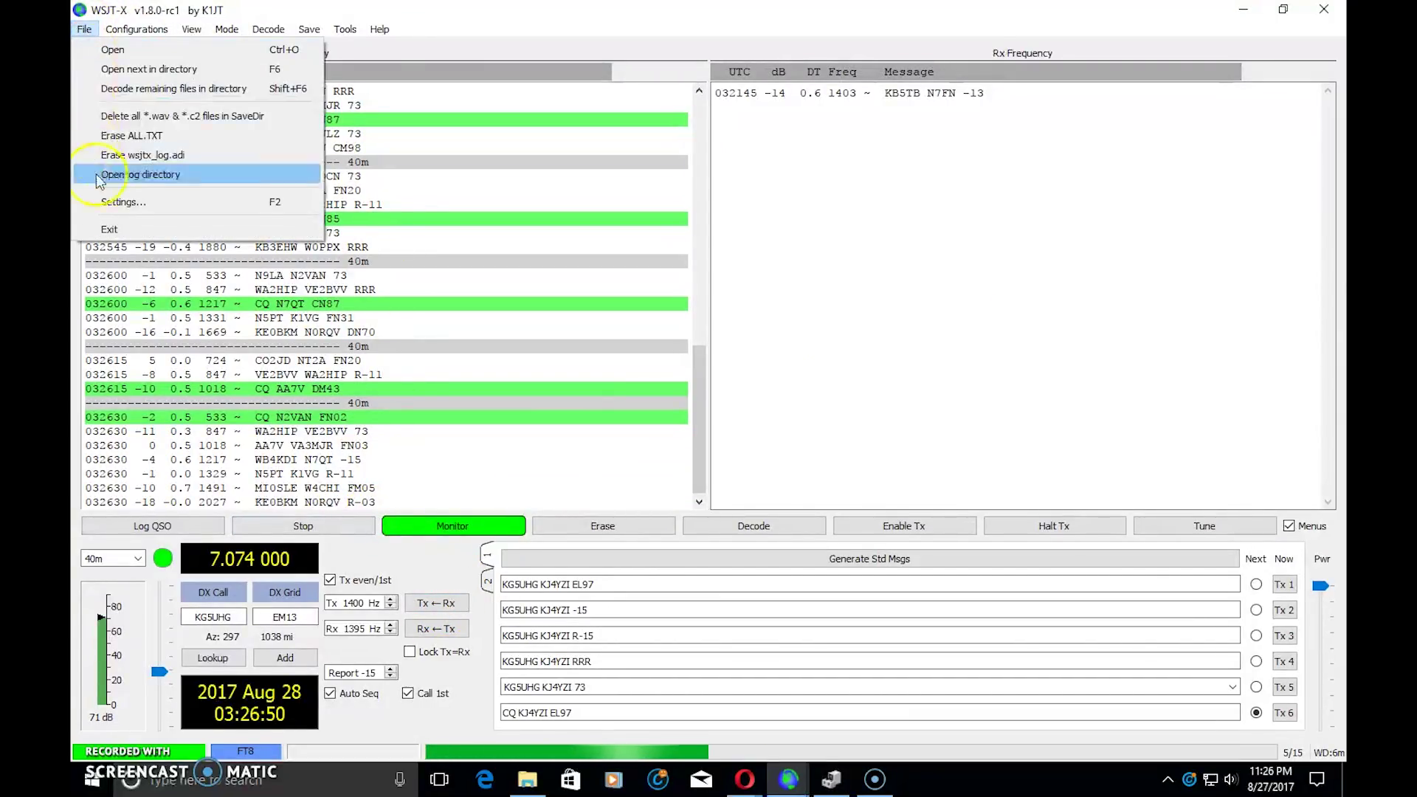
click(110, 202)
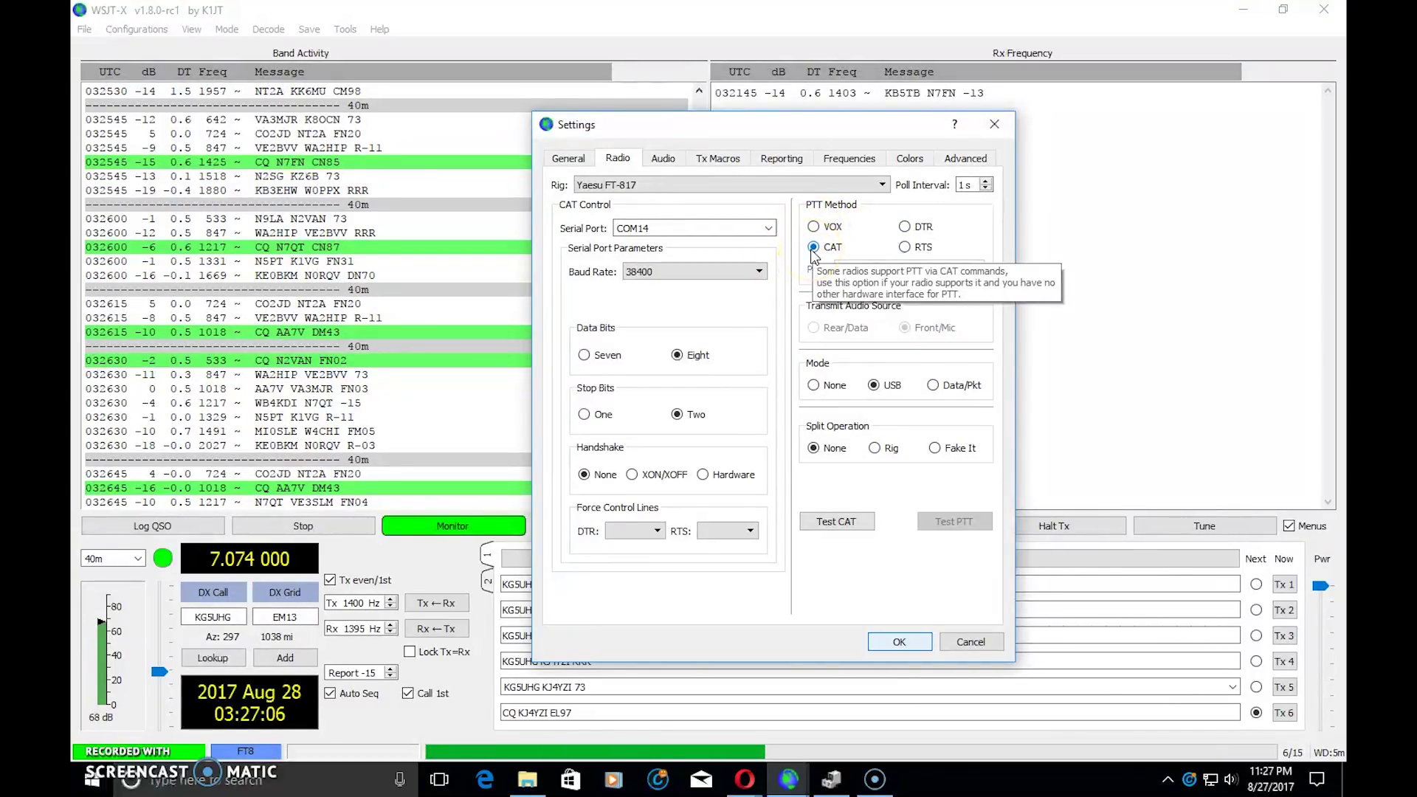
click(840, 522)
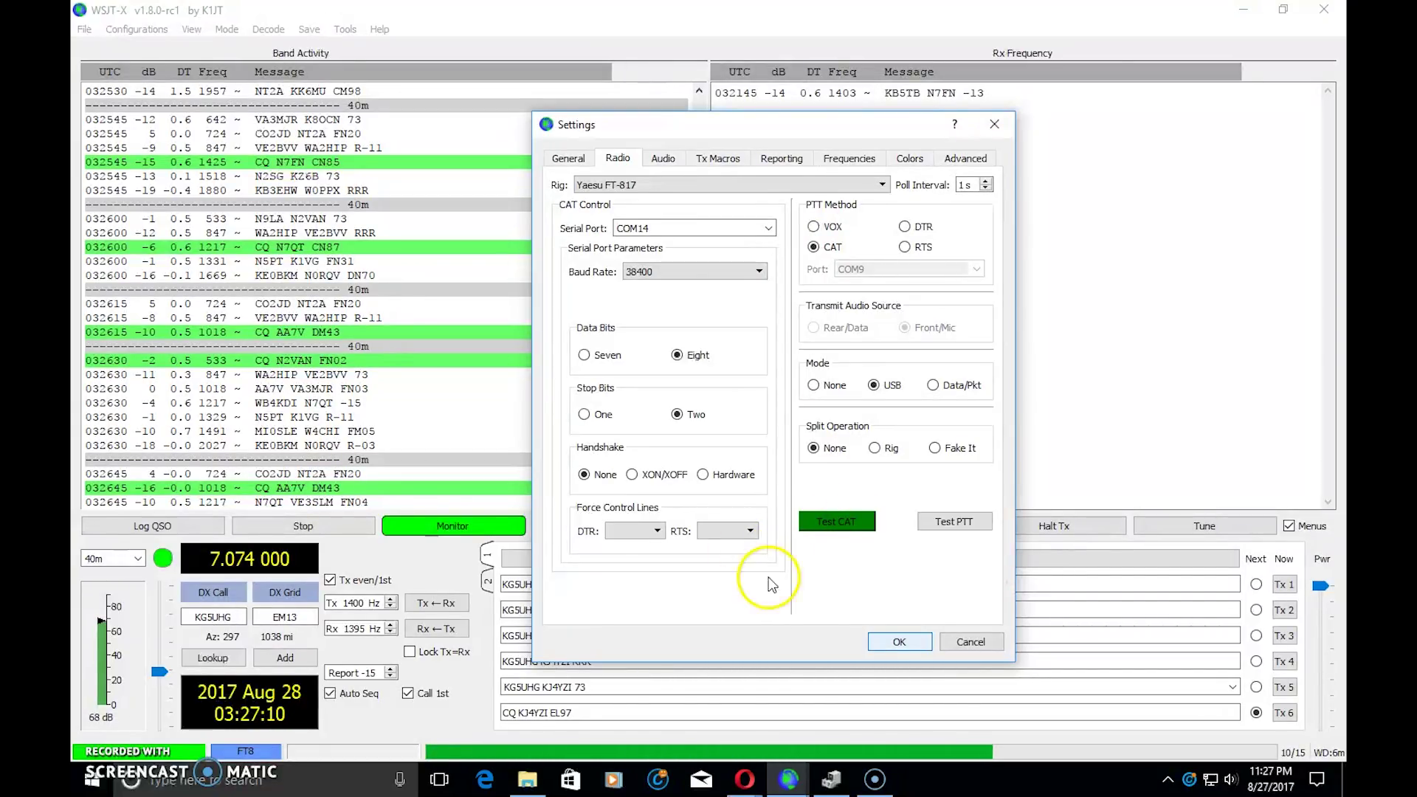
click(895, 642)
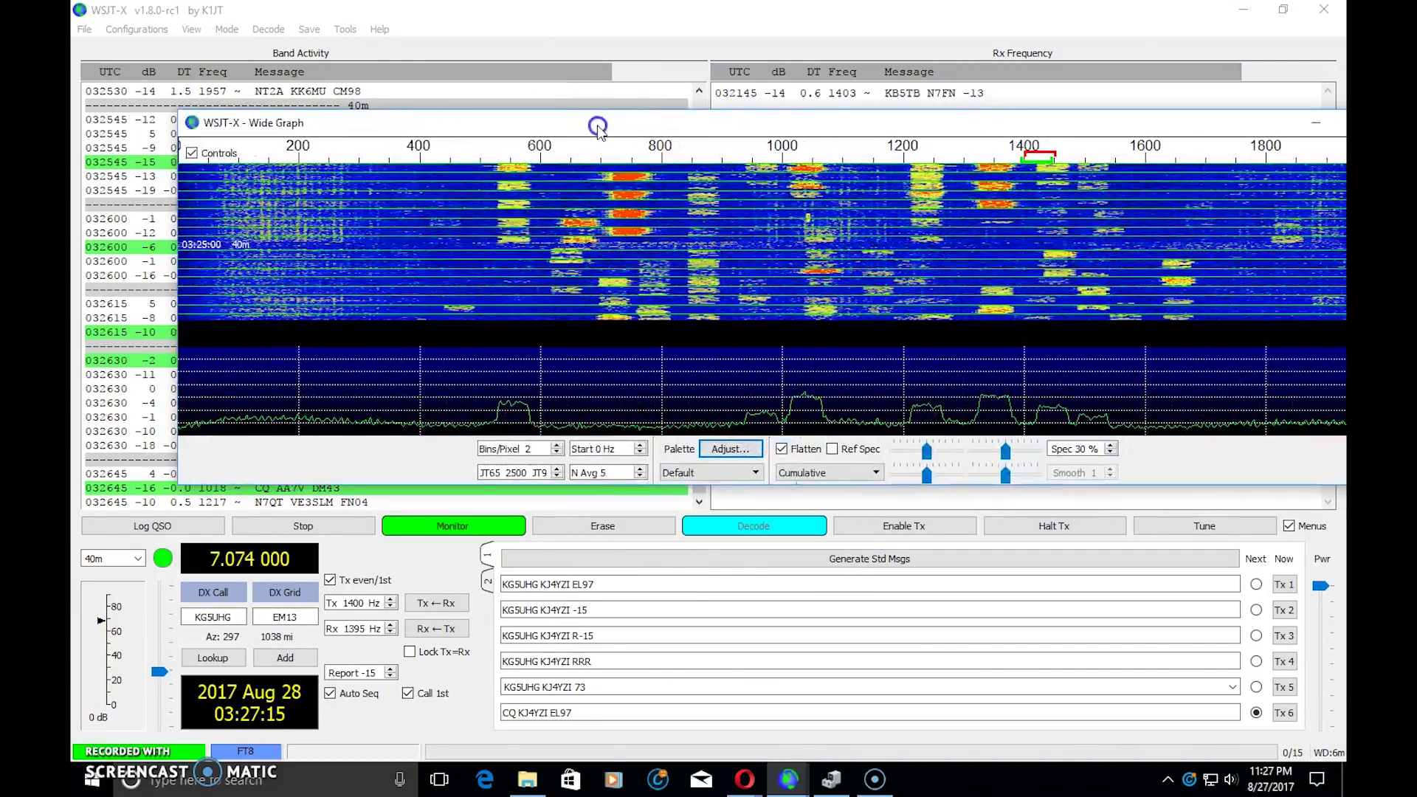
Move the Wide Graph window aside to uncover the WSJT-X main window
click(722, 131)
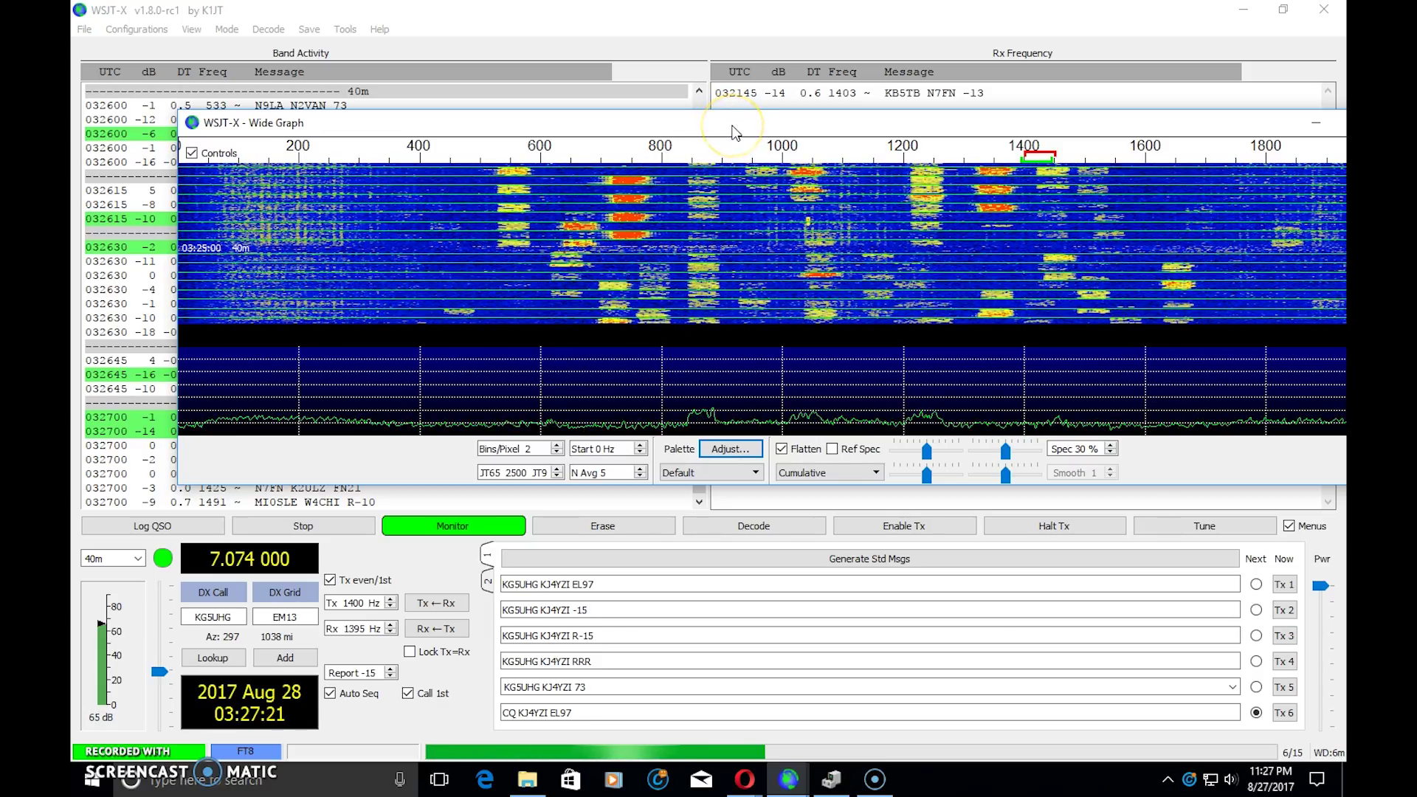
drag(734, 131, 597, 149)
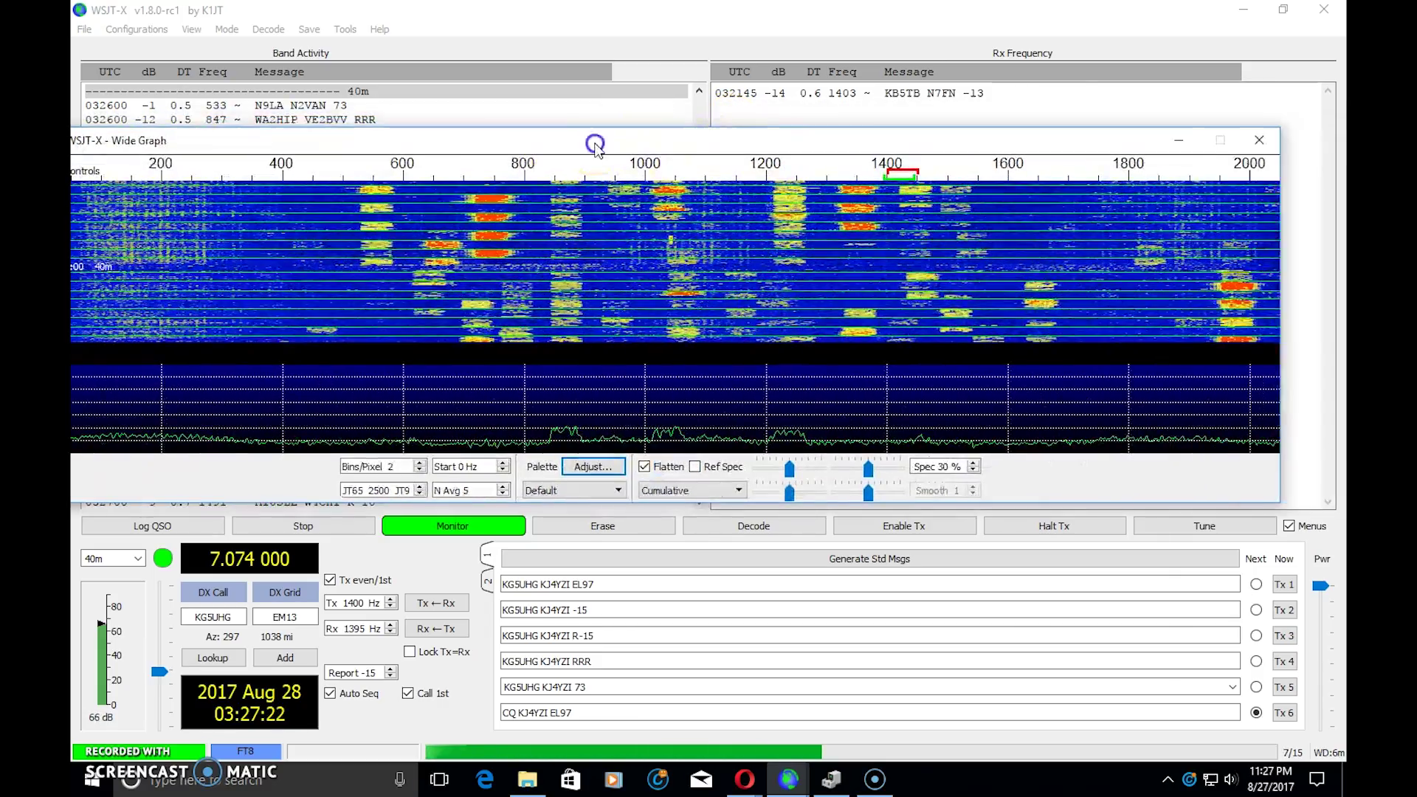
click(584, 144)
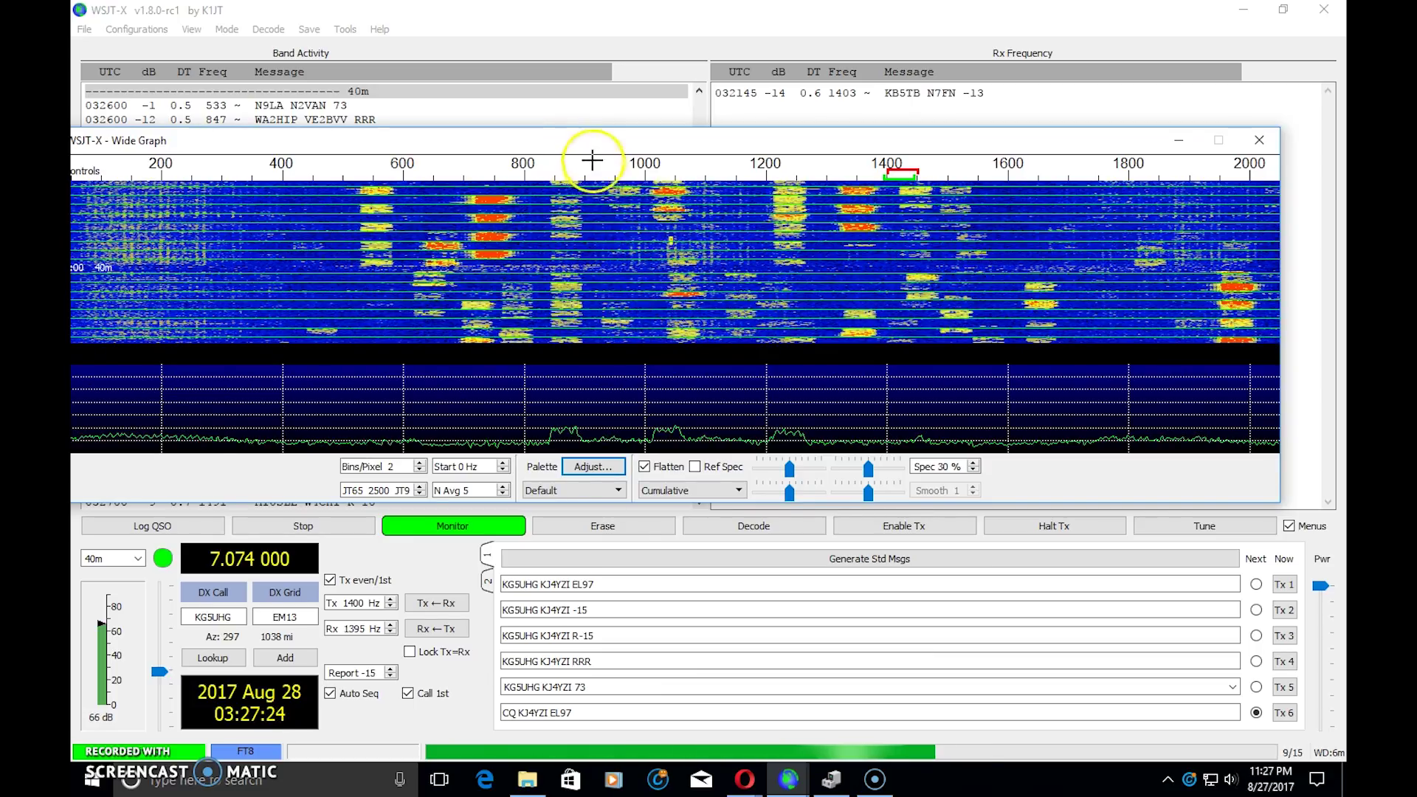
drag(584, 148, 1413, 149)
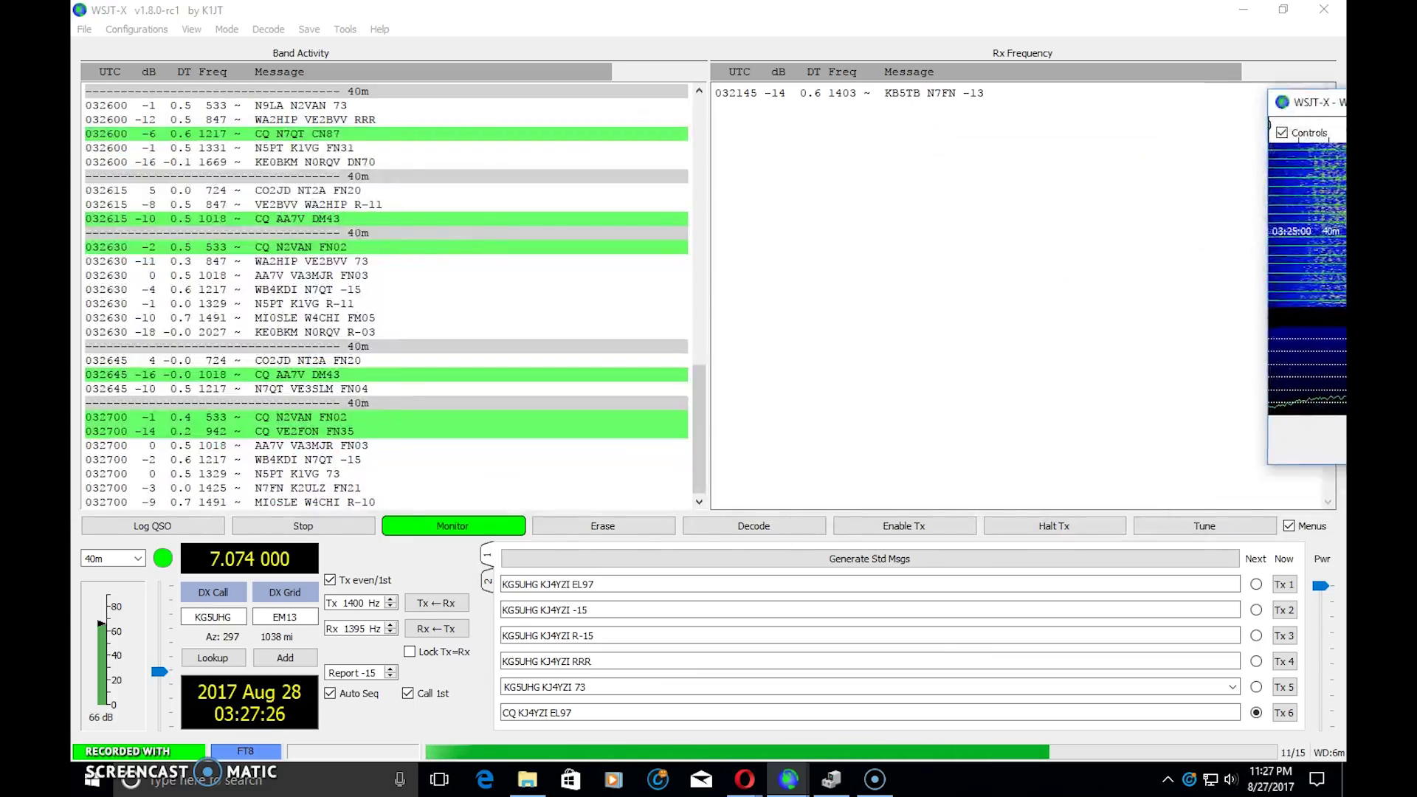
Review the audio settings, choosing Microphone (USB Audio Device) as the soundcard input, and close the settings
click(470, 74)
click(345, 29)
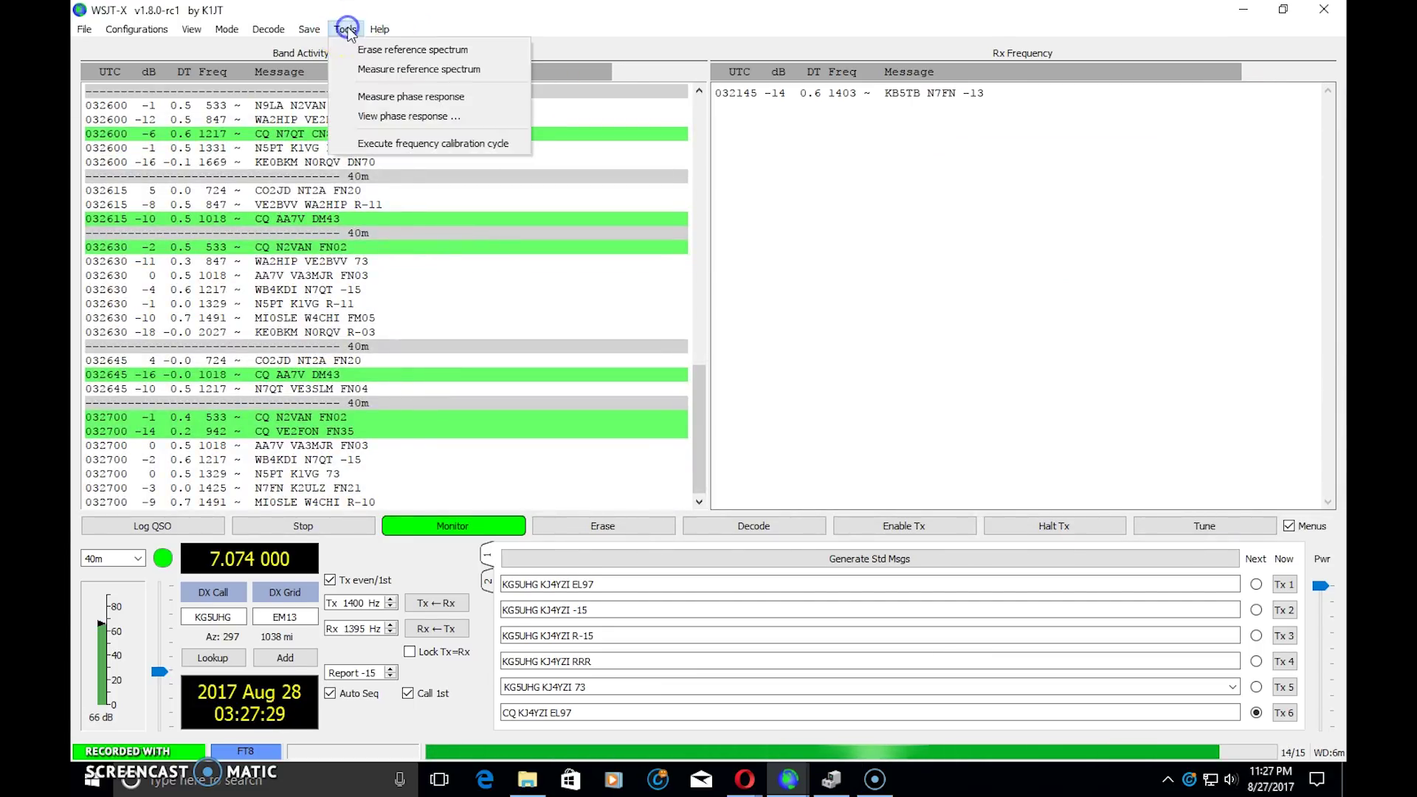
mouse_move(84, 29)
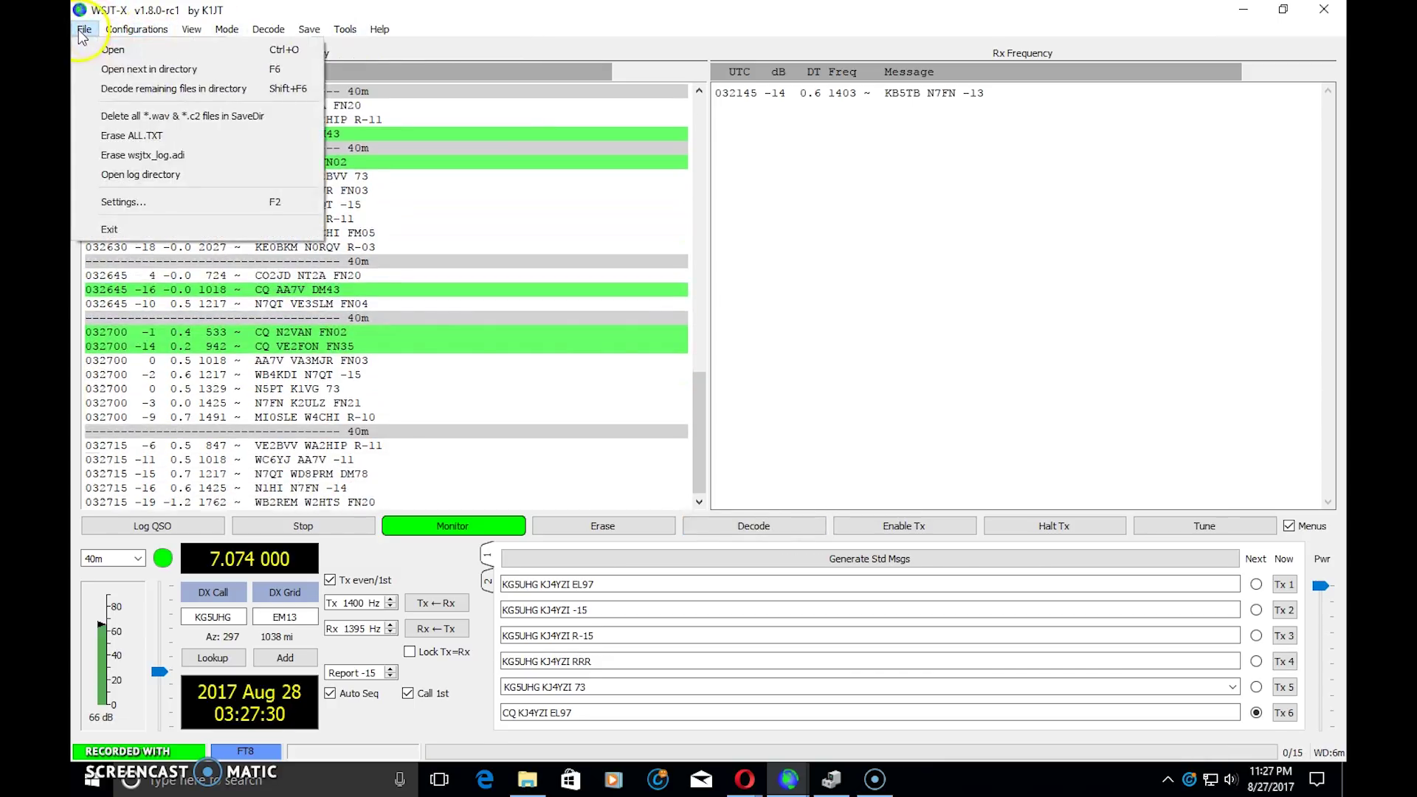
click(110, 201)
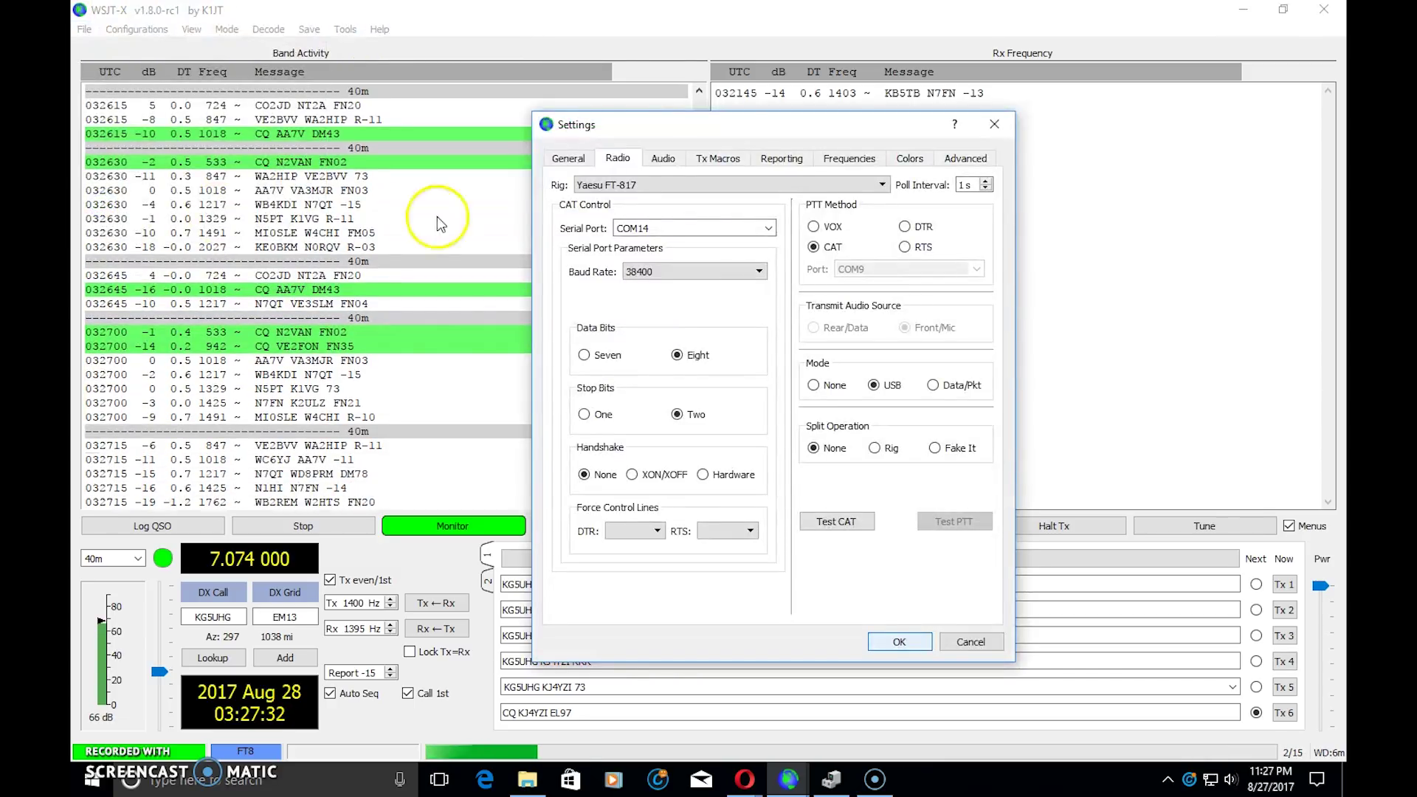
click(662, 159)
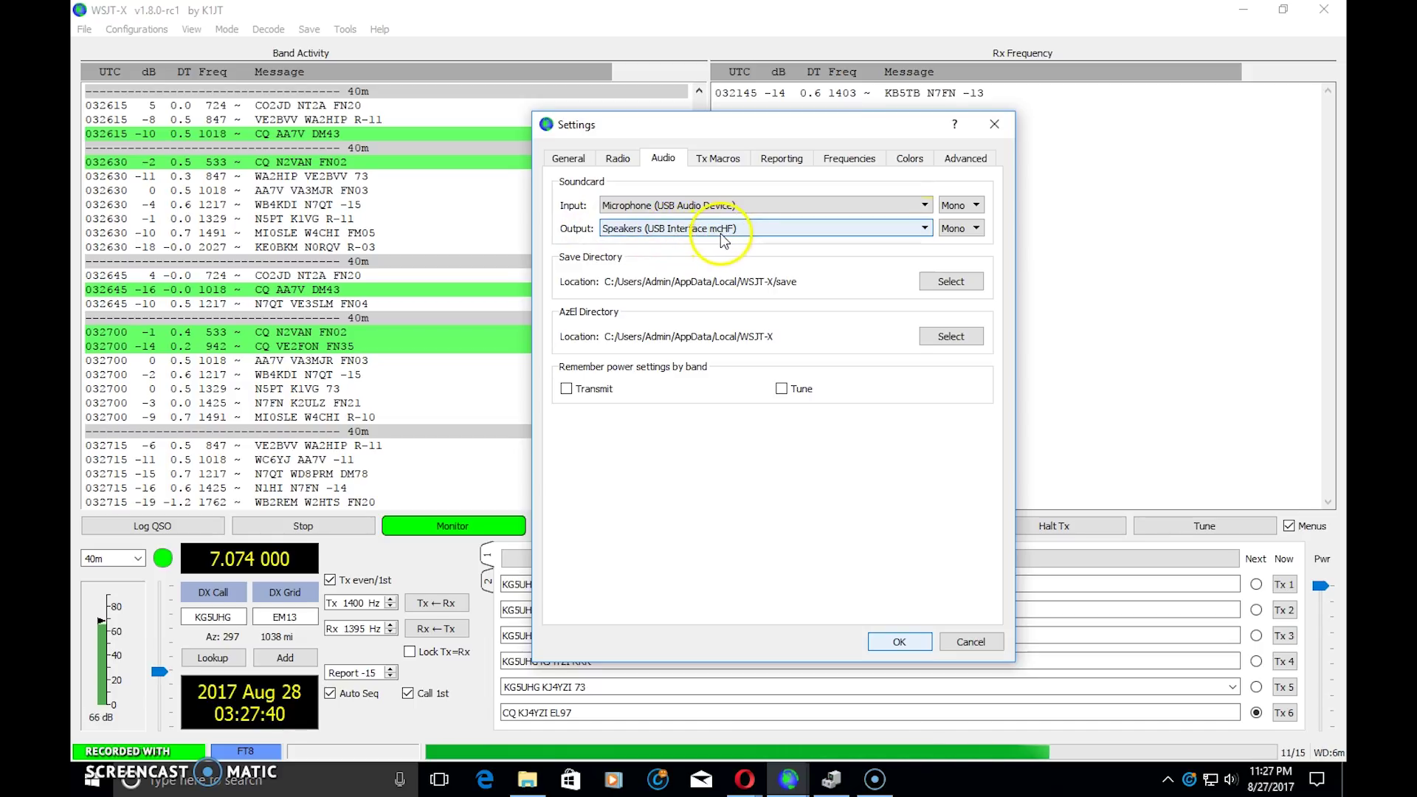
click(924, 206)
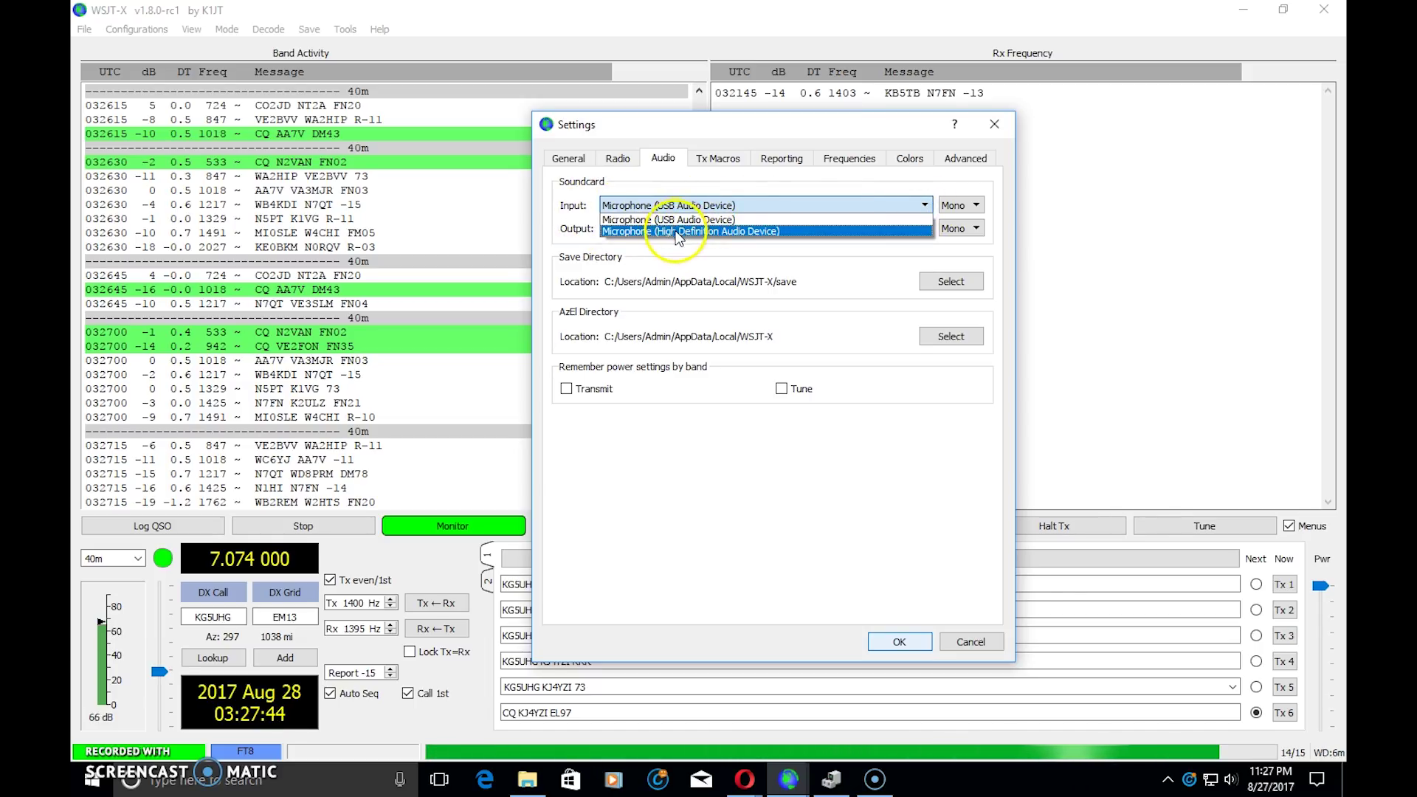
click(650, 220)
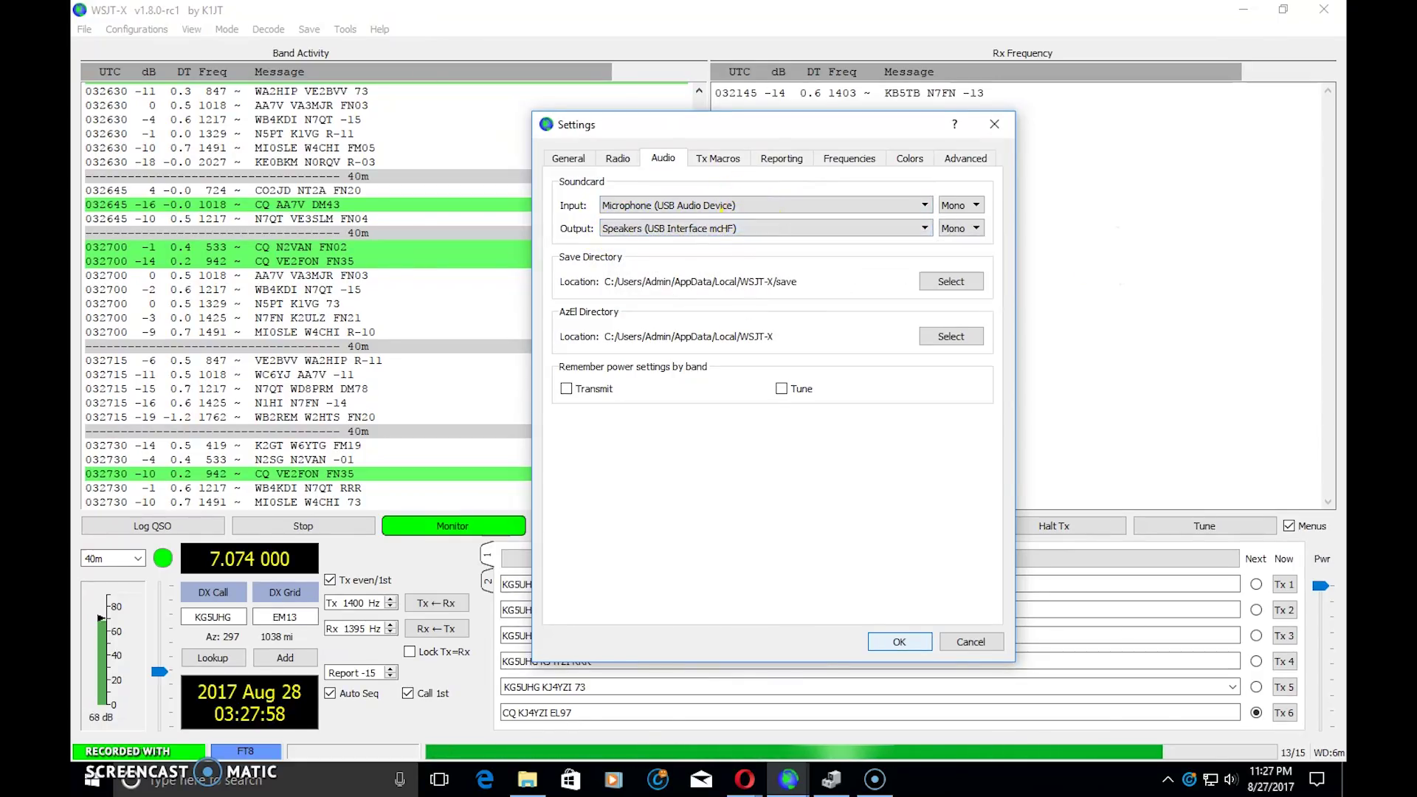
click(994, 124)
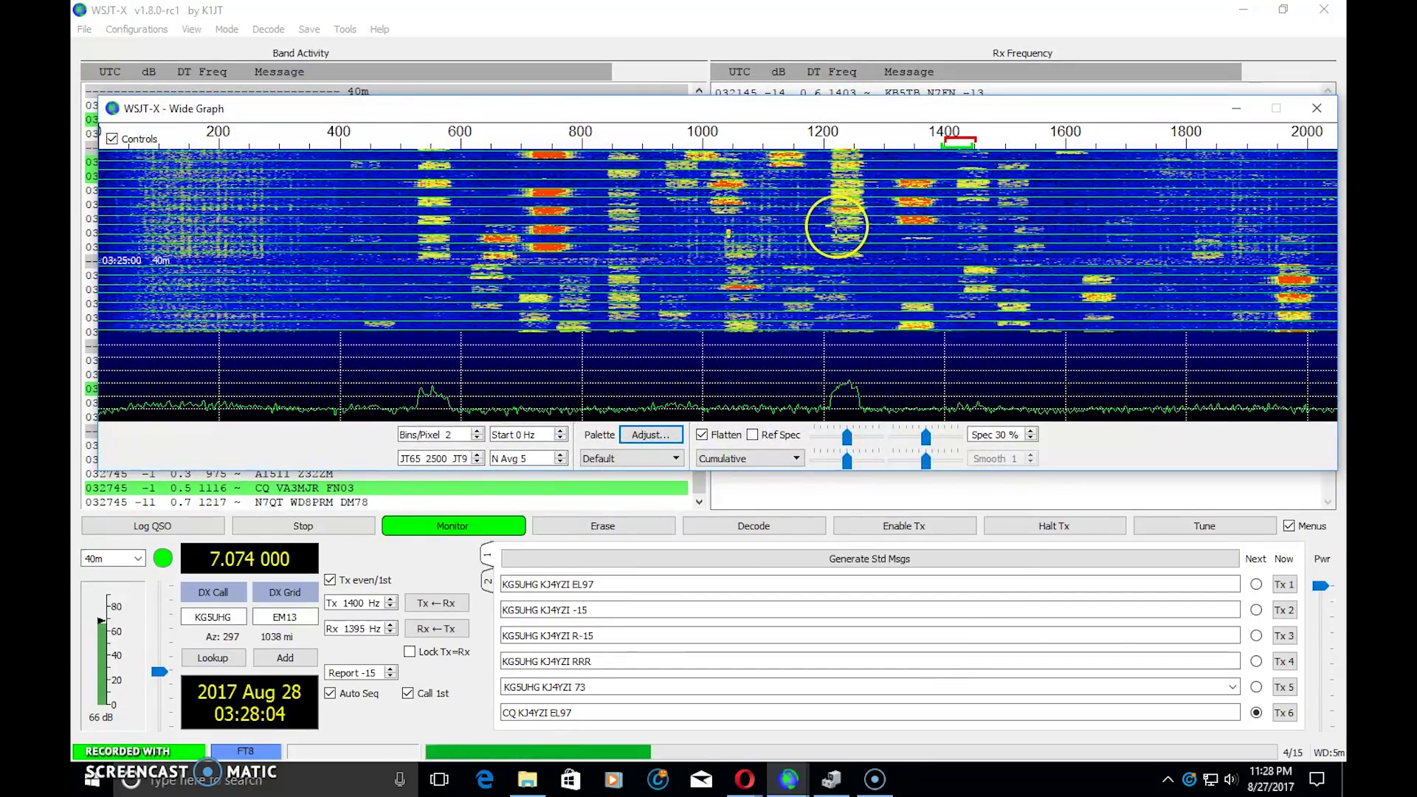
Move the Wide Graph off the main window, enable transmission of the CQ message and halt it
click(592, 111)
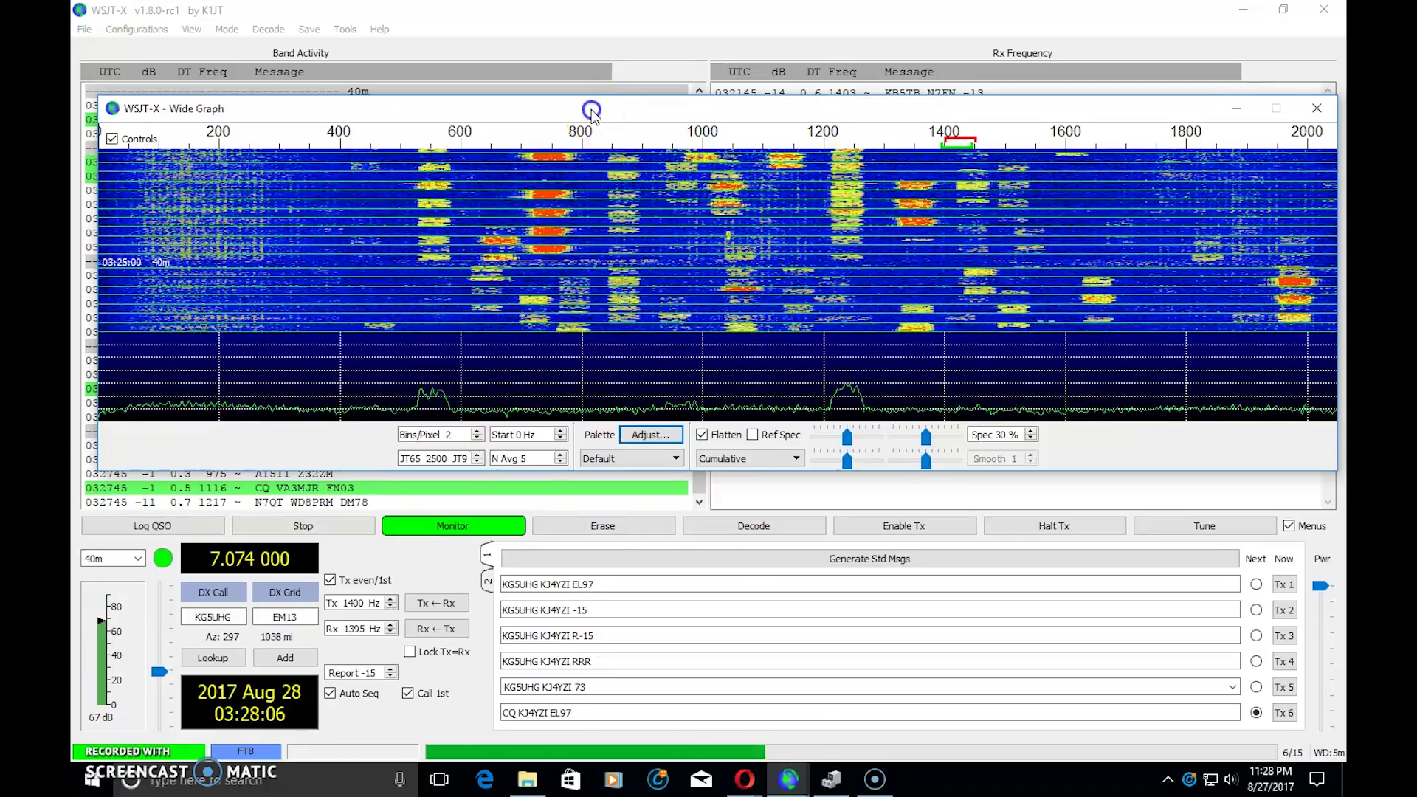
drag(592, 111, 1348, 104)
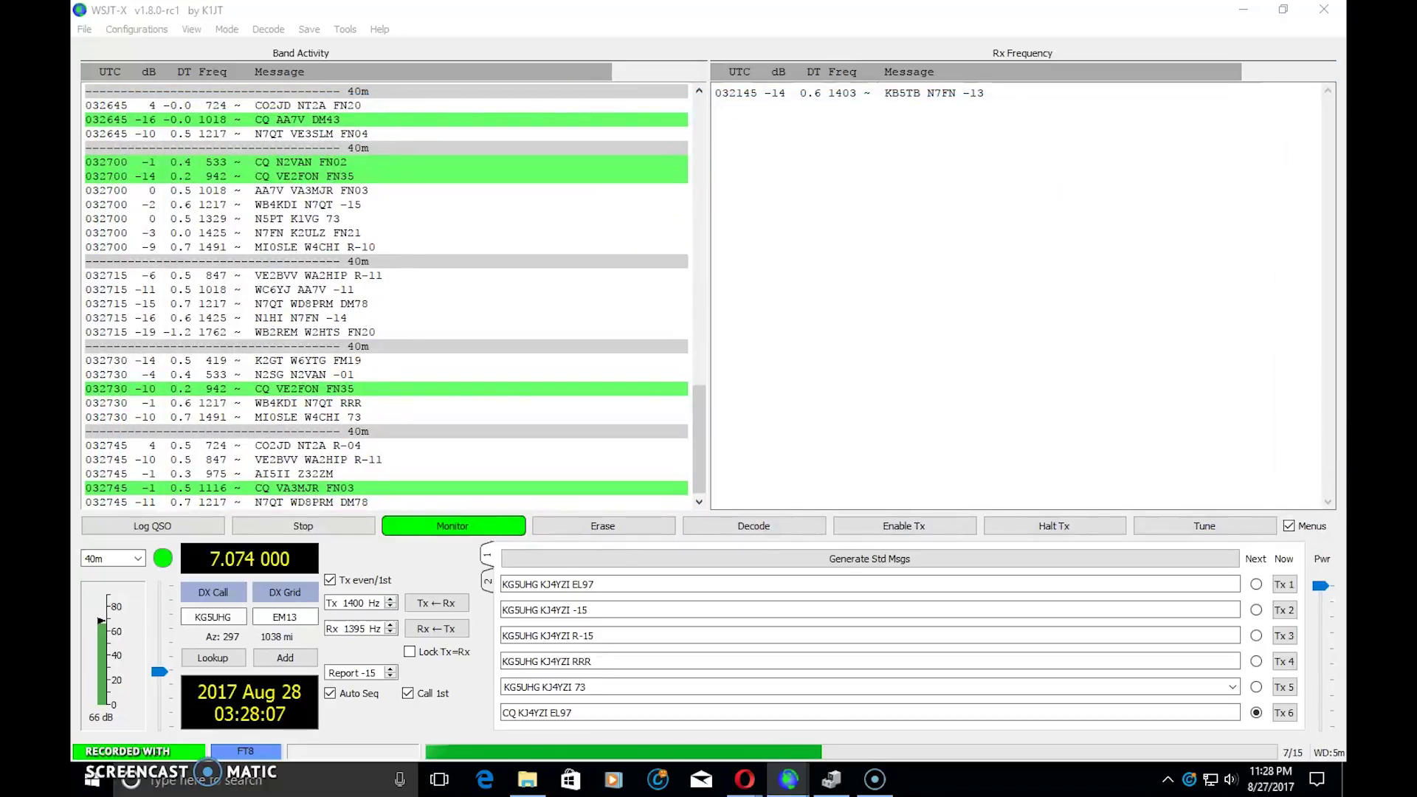
click(899, 524)
click(1038, 526)
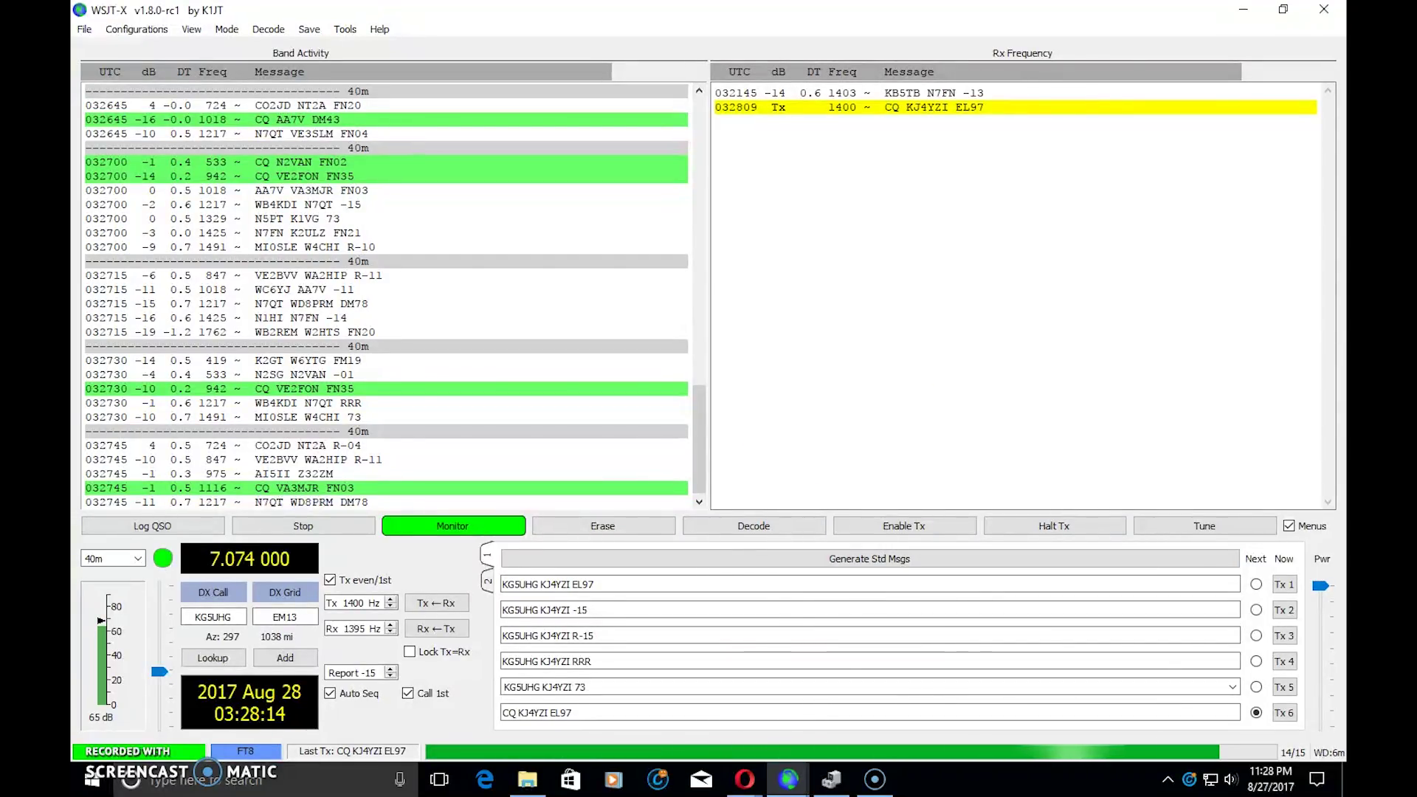
Close WSJT-X and launch Ham Radio Deluxe
mouse_move(1409, 164)
mouse_down()
mouse_move(442, 163)
mouse_move(1410, 148)
mouse_up()
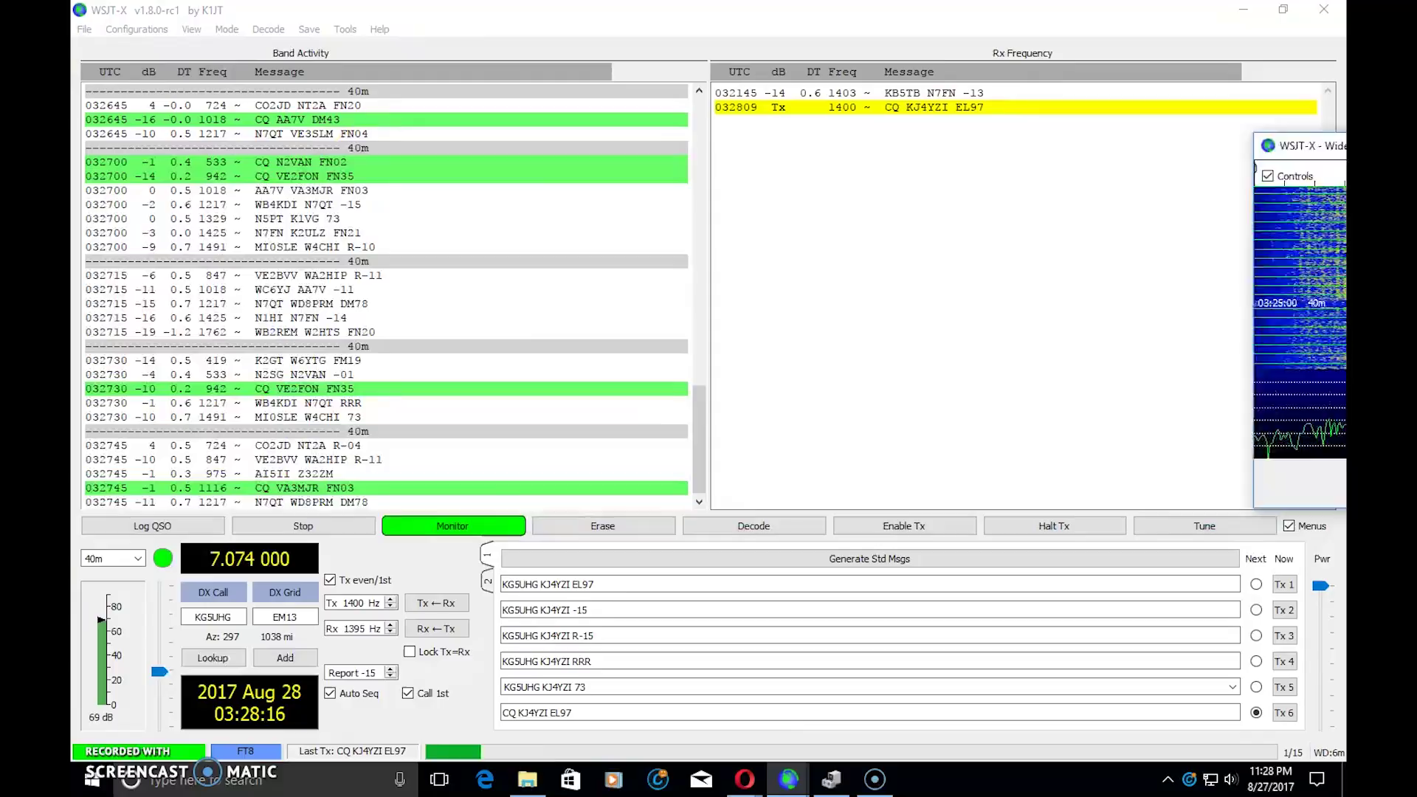
click(1324, 9)
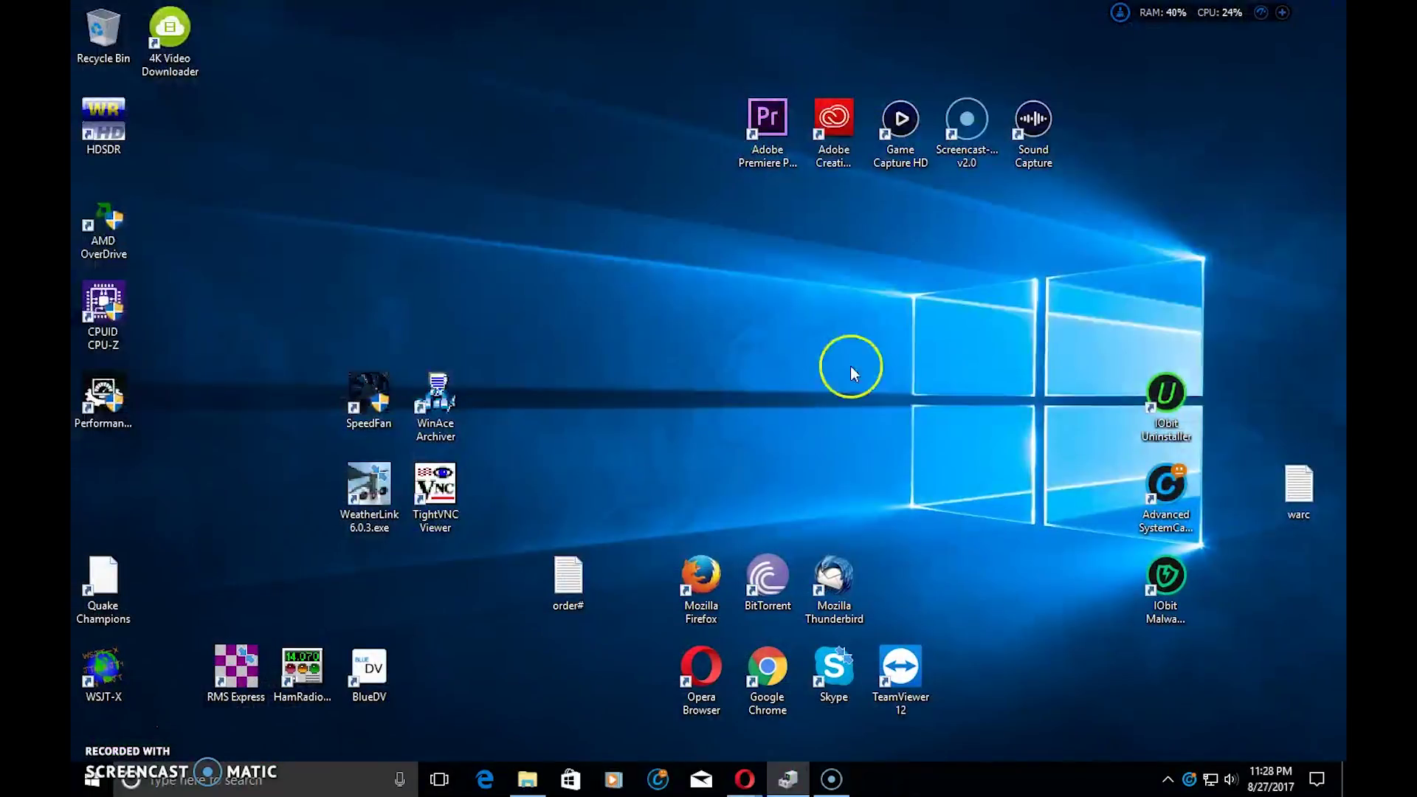
click(308, 677)
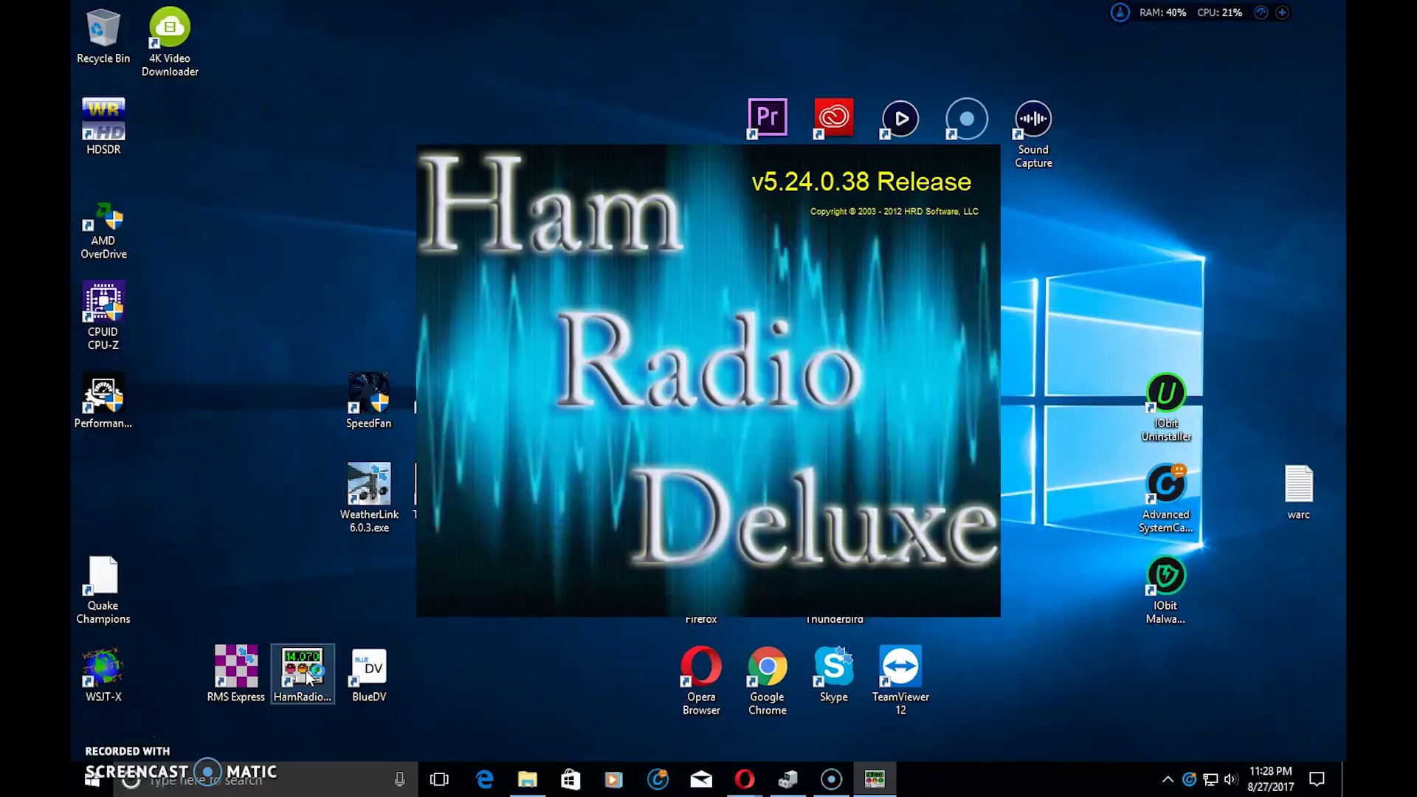
click(446, 633)
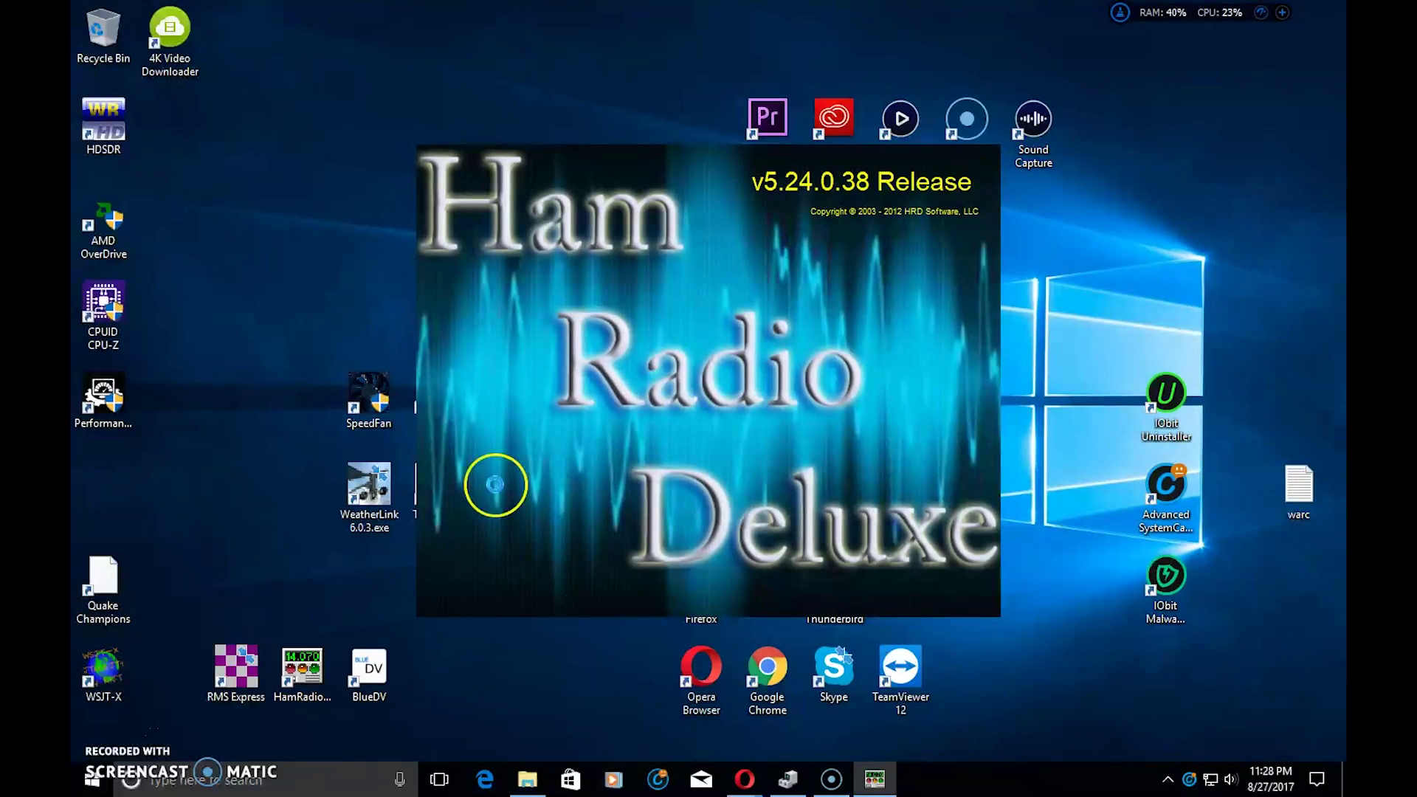
Connect to the Yaesu FT-817 preset on COM14 at 38,400 and start DM780
click(563, 298)
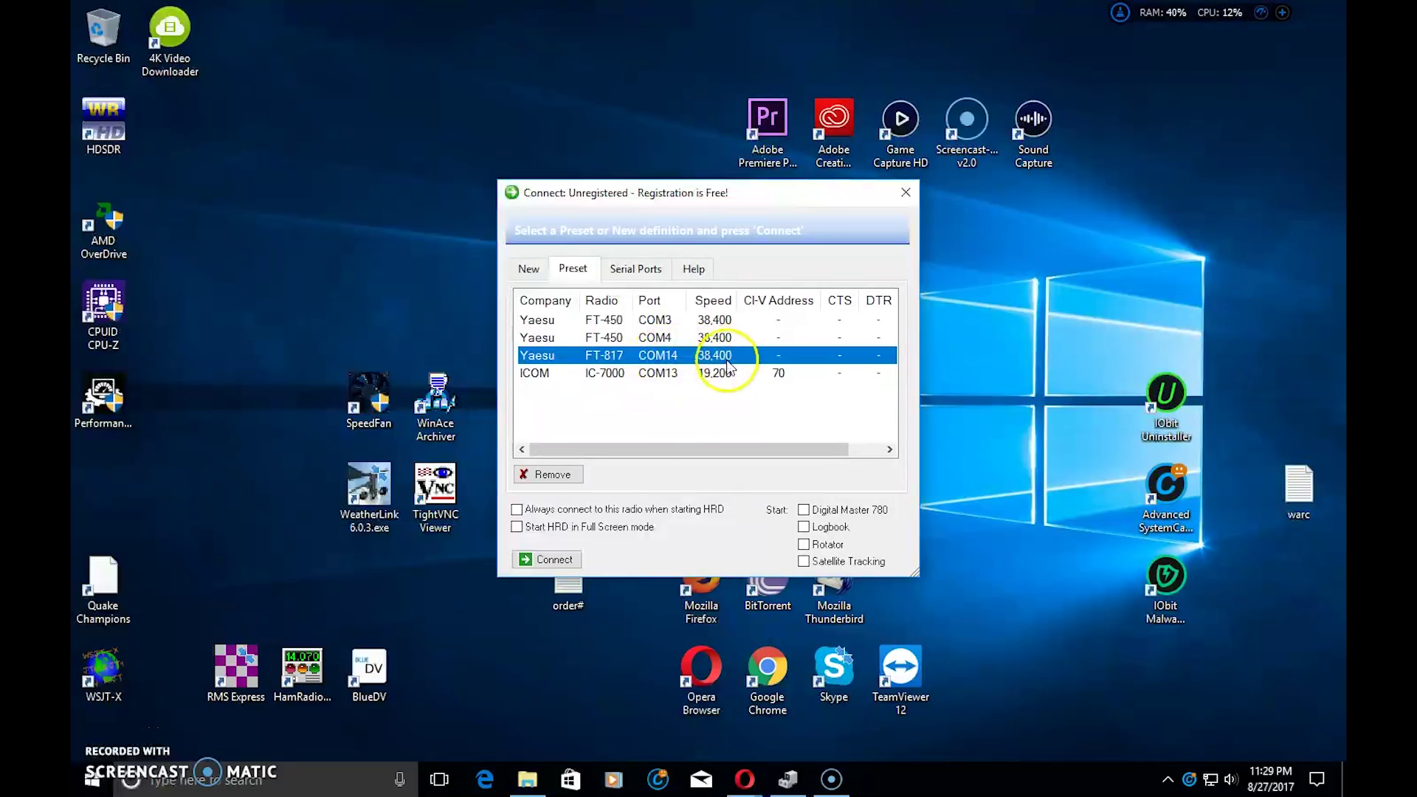
click(541, 559)
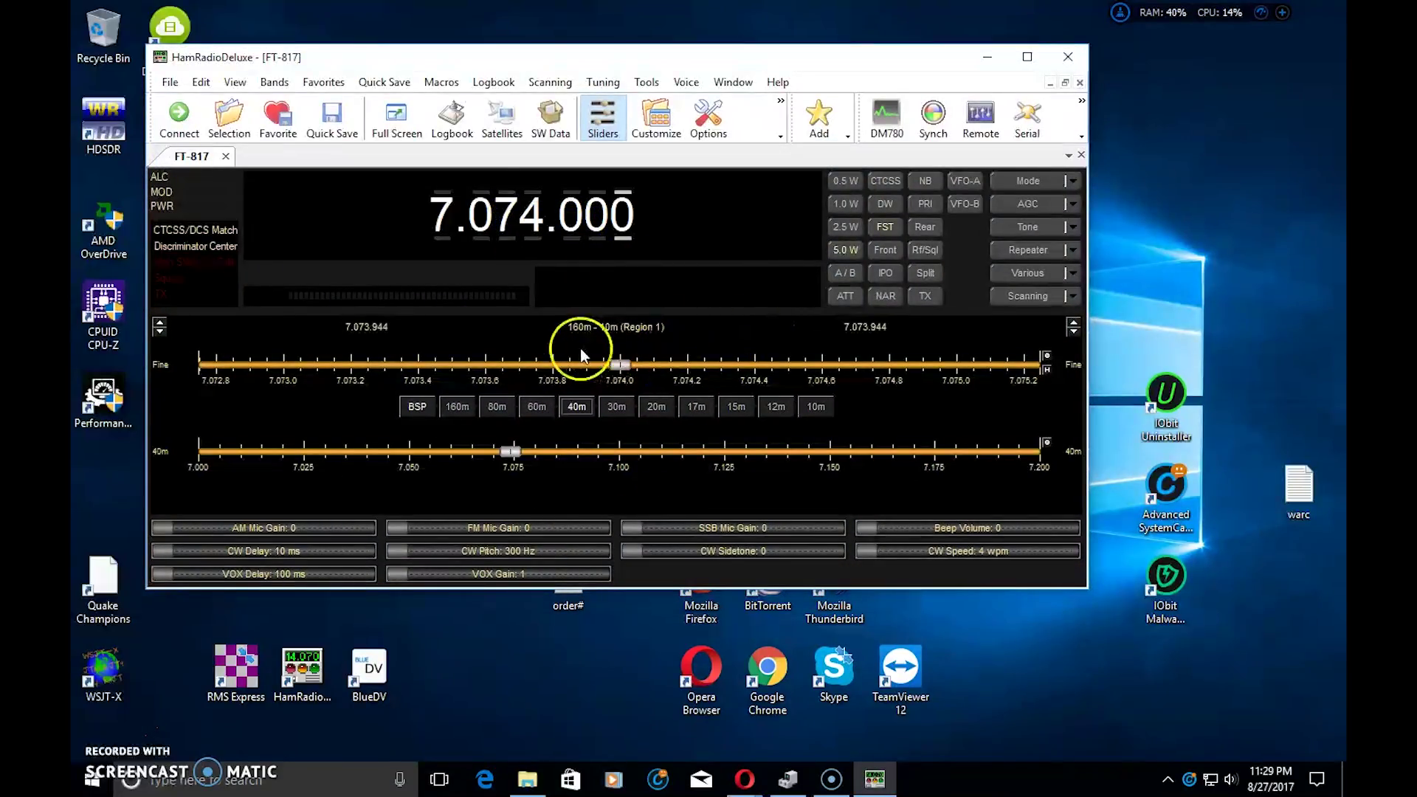
click(886, 139)
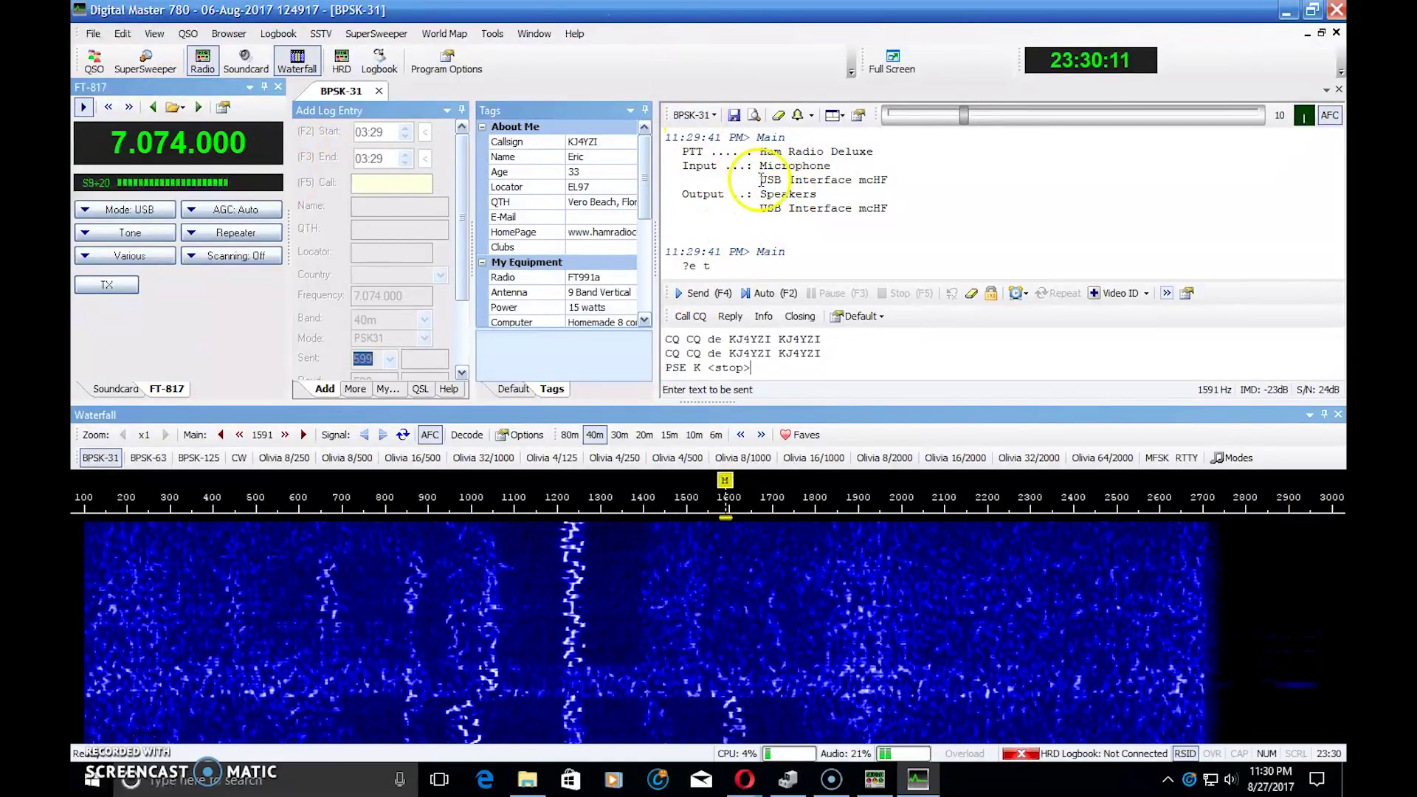
Highlight the audio input and output device lines in the receive text, and clear the selection
drag(760, 165, 890, 215)
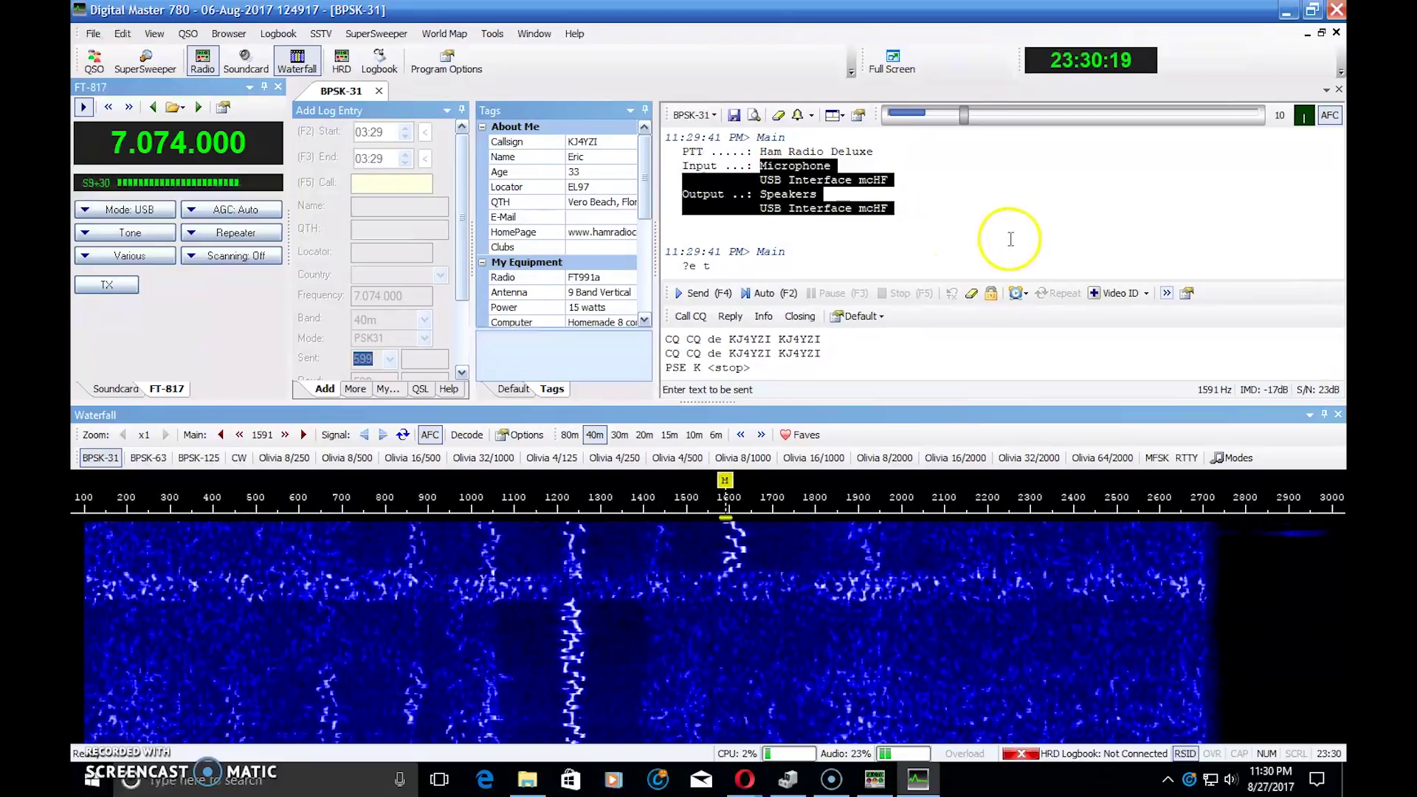
click(932, 214)
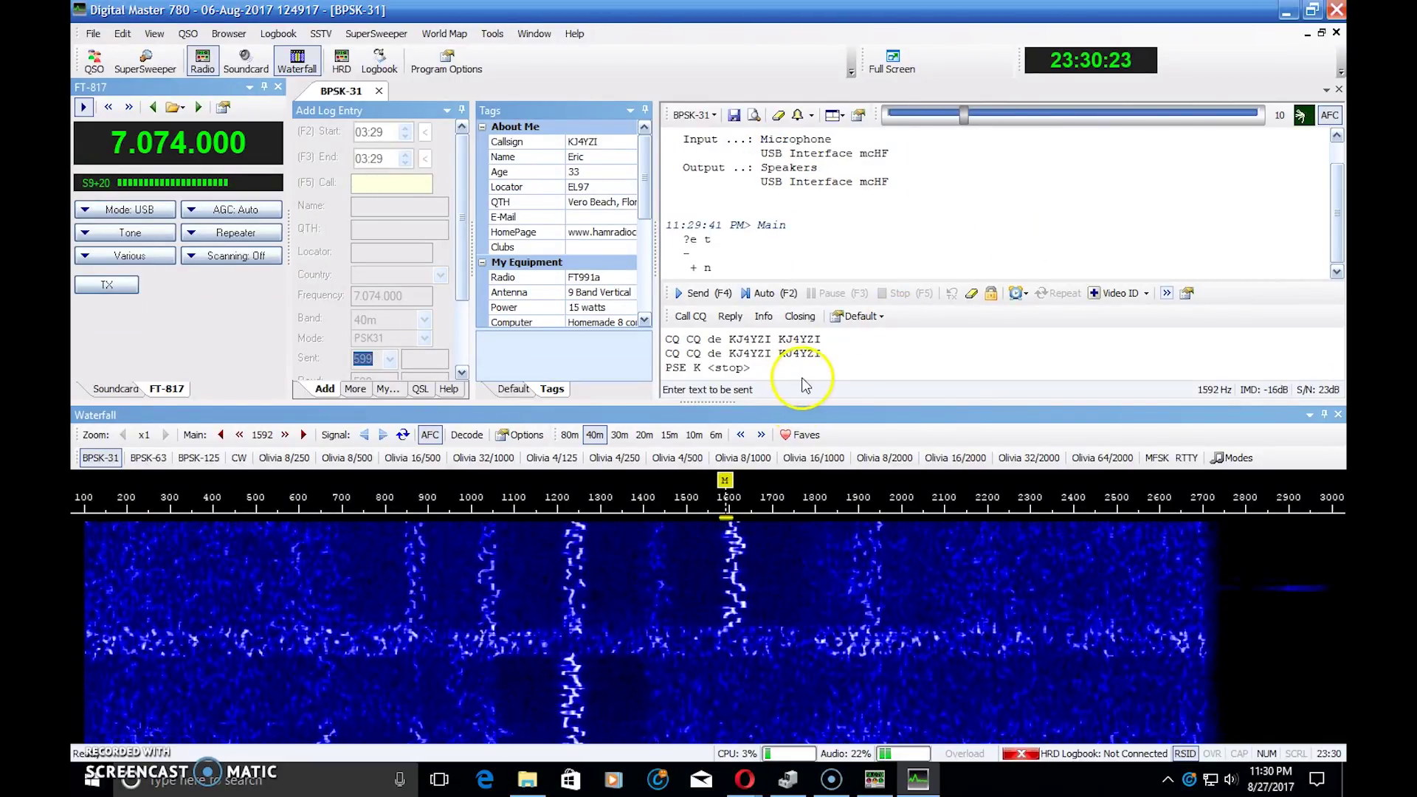
Open the PTT settings in the program options and check that keying is set via Ham Radio Deluxe
click(490, 34)
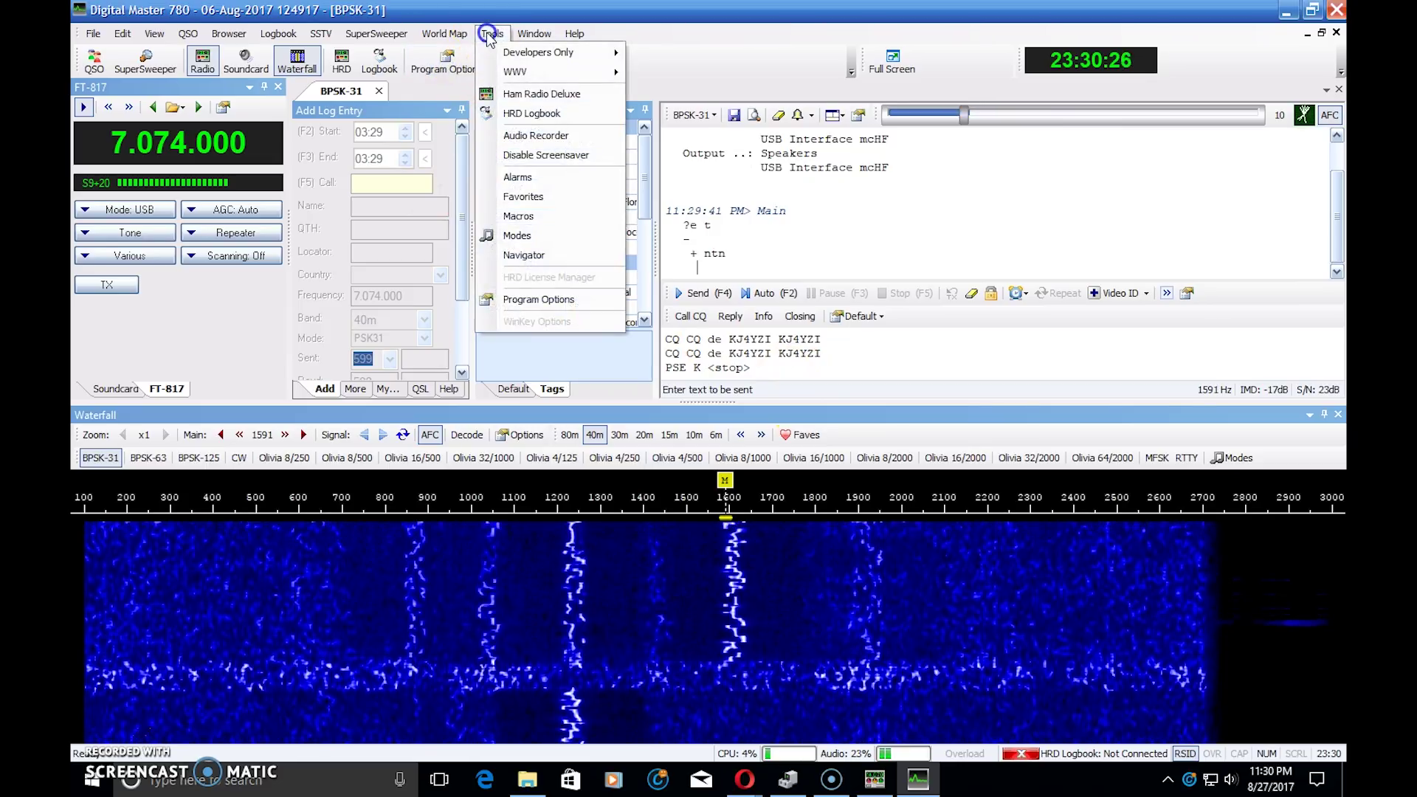
click(520, 299)
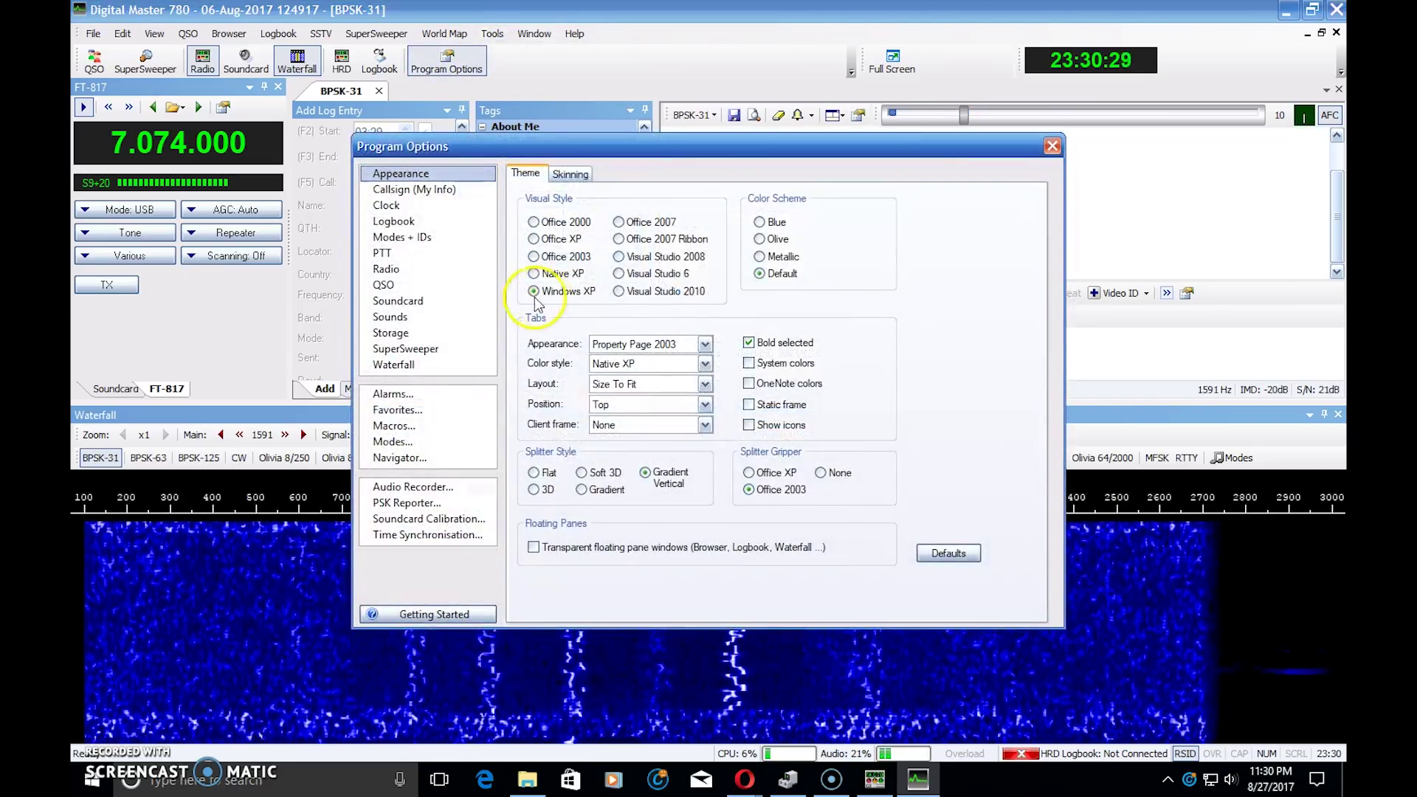
click(383, 254)
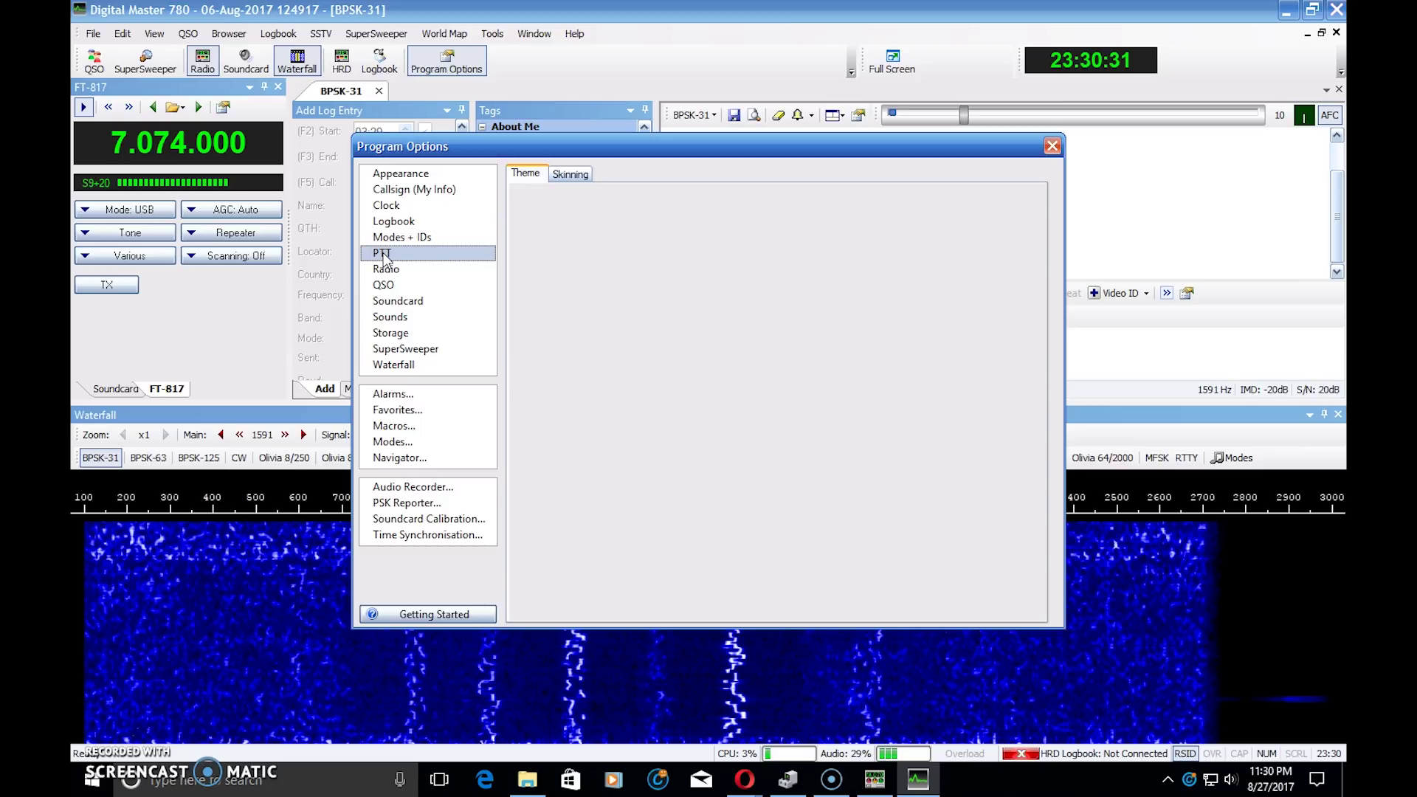
click(688, 369)
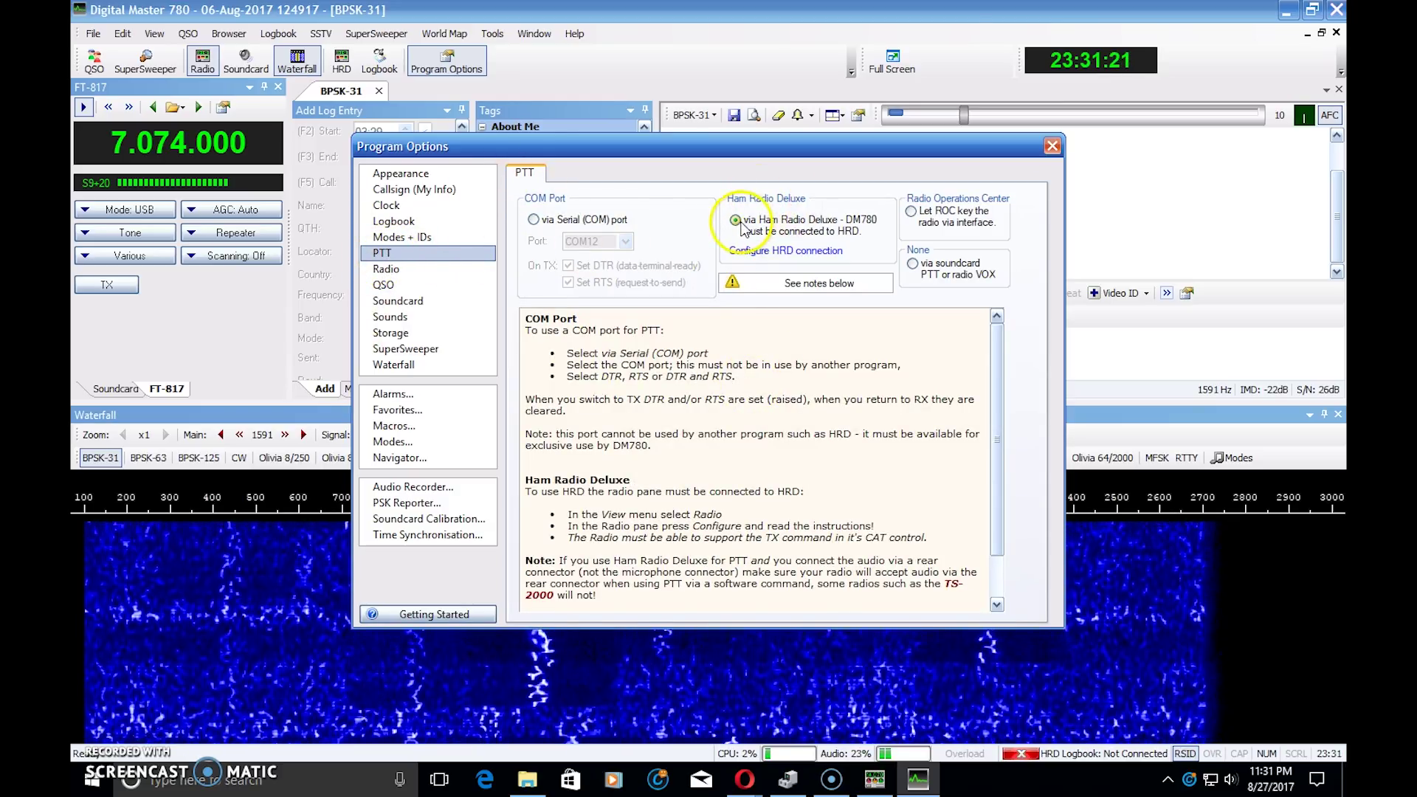
Connect the radio pane to the HRD user interface at localhost, port 7809, save the configuration and close the program options
click(796, 254)
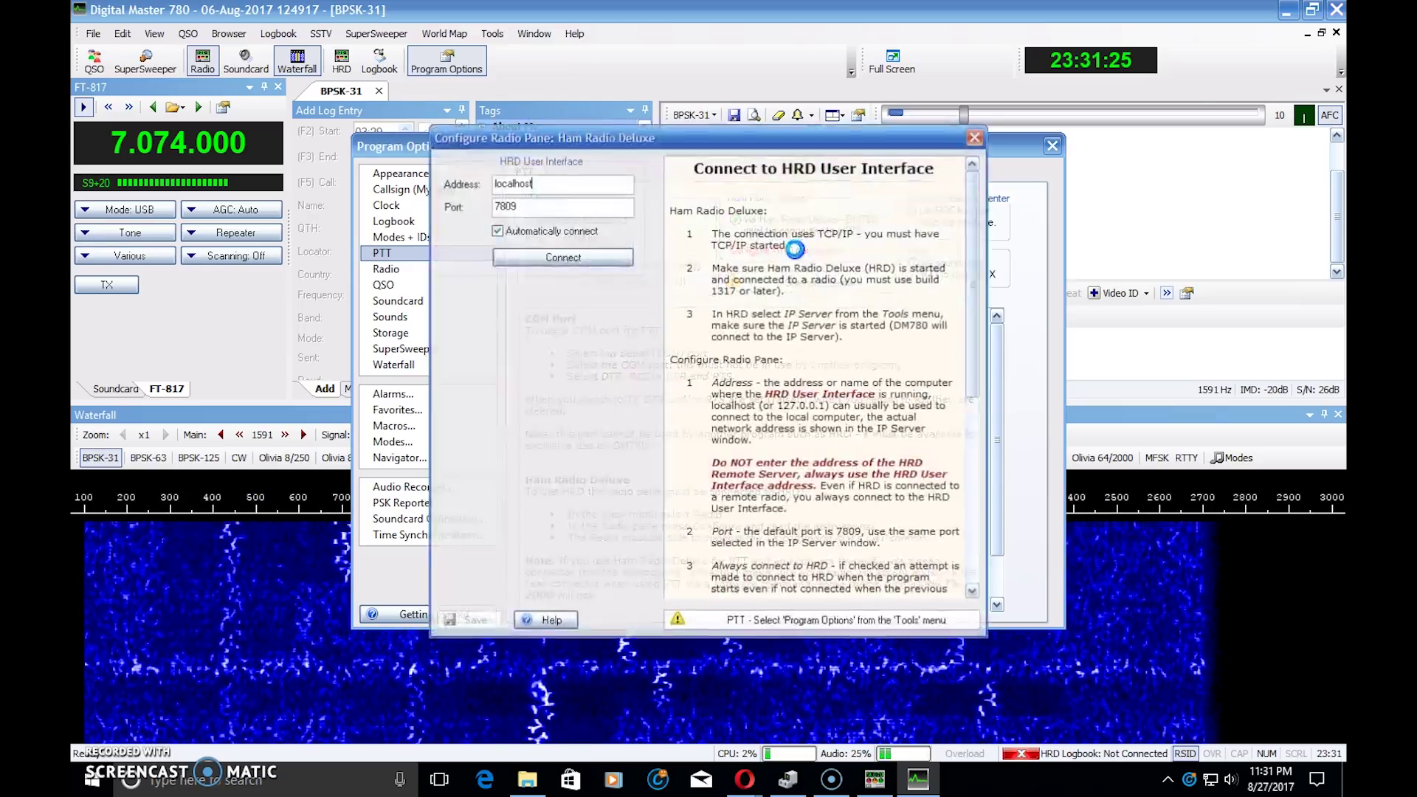
click(546, 268)
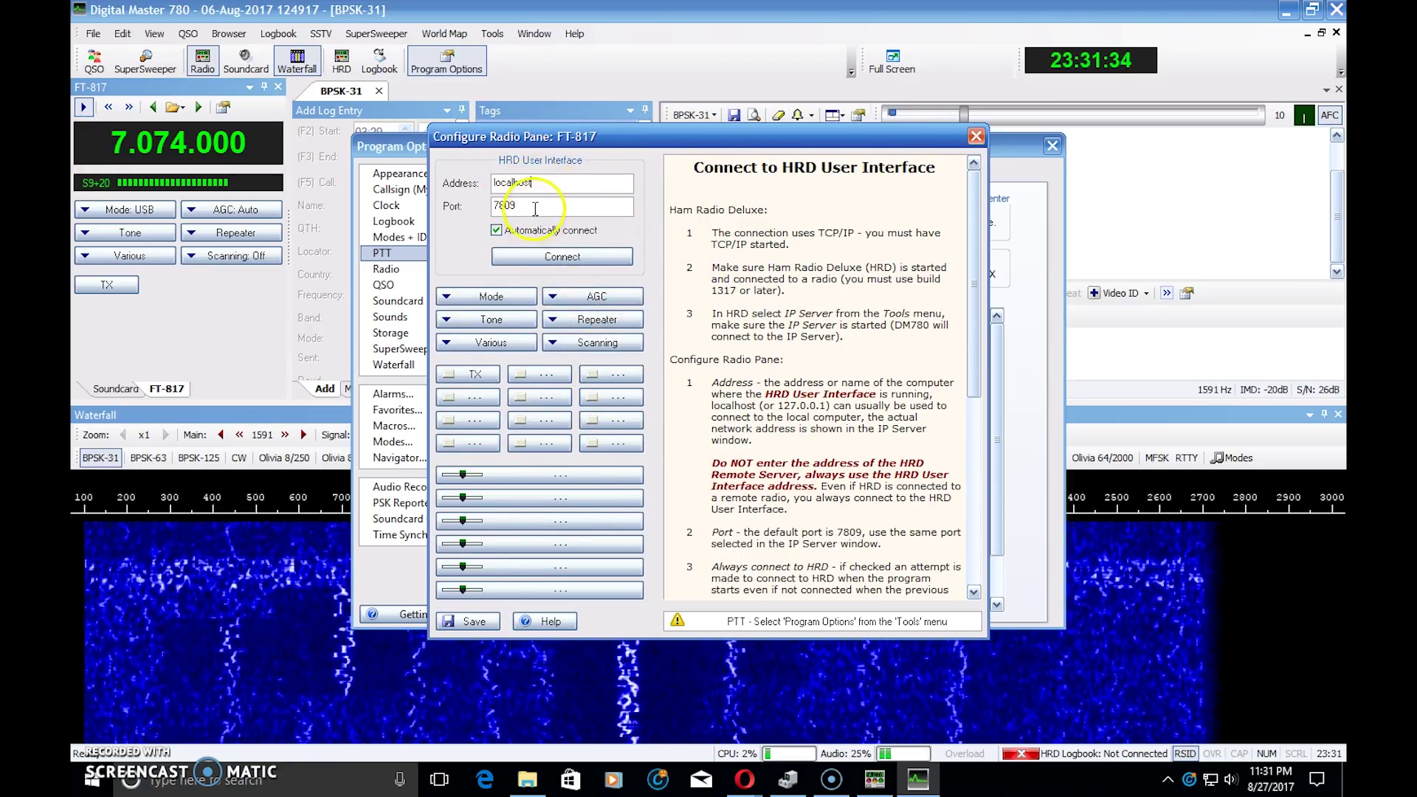
click(557, 258)
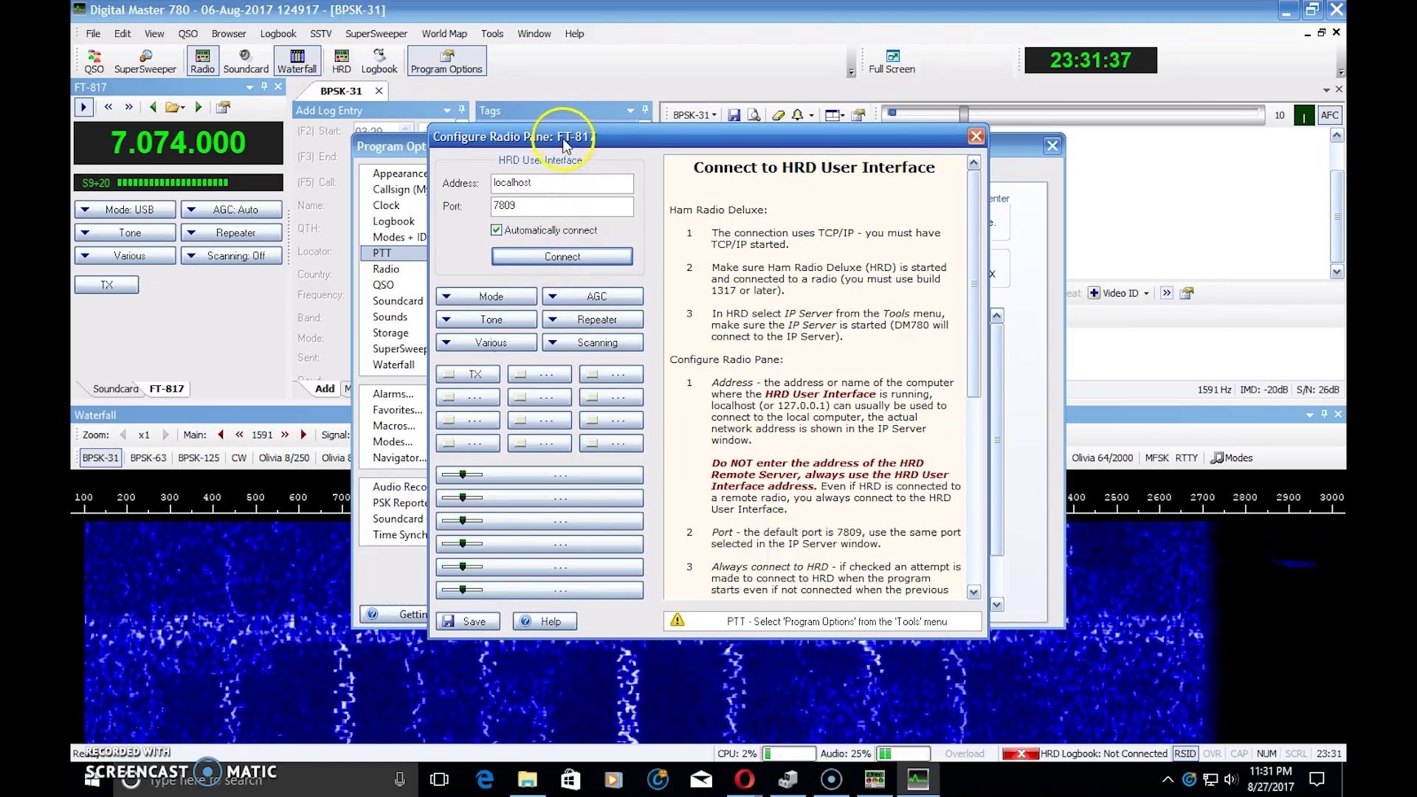
click(472, 621)
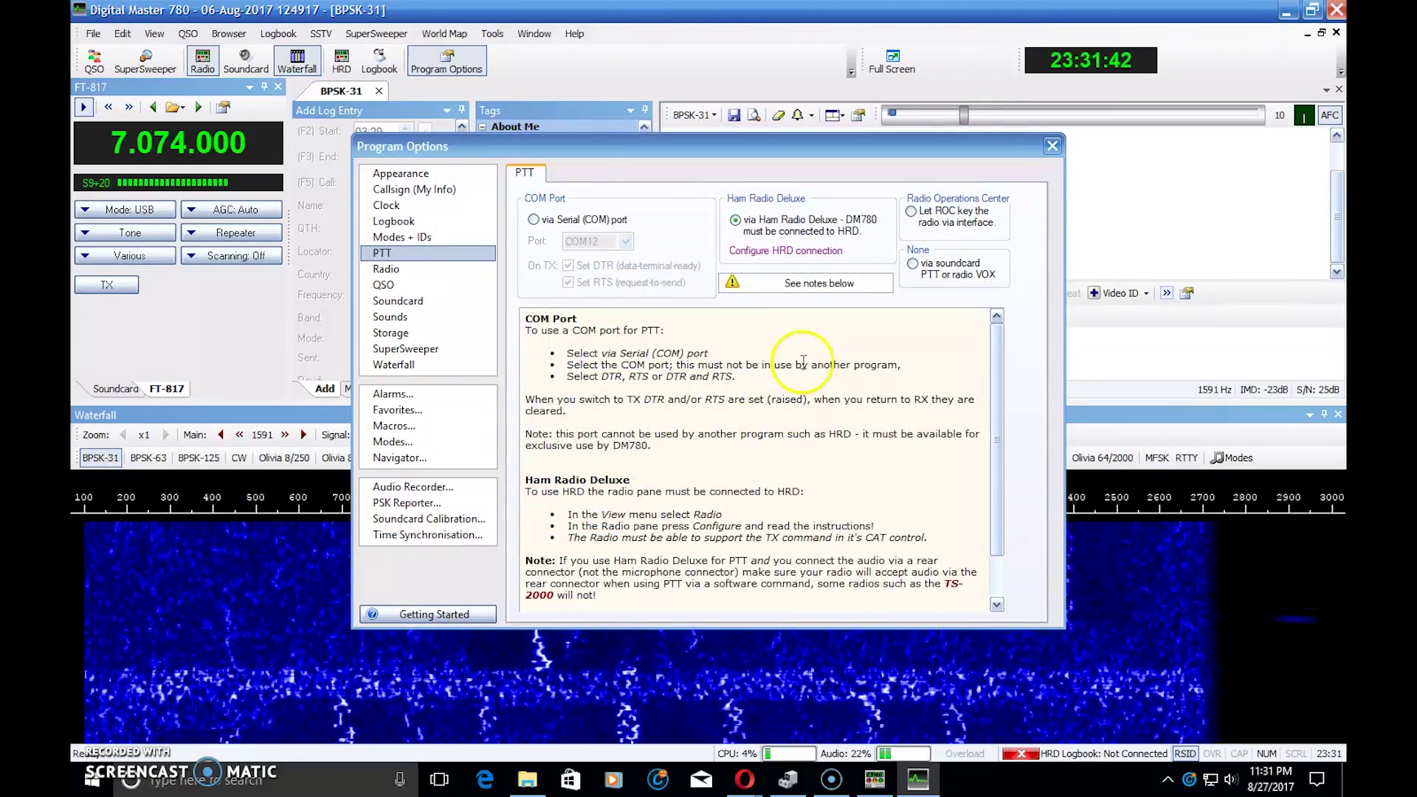
click(1052, 145)
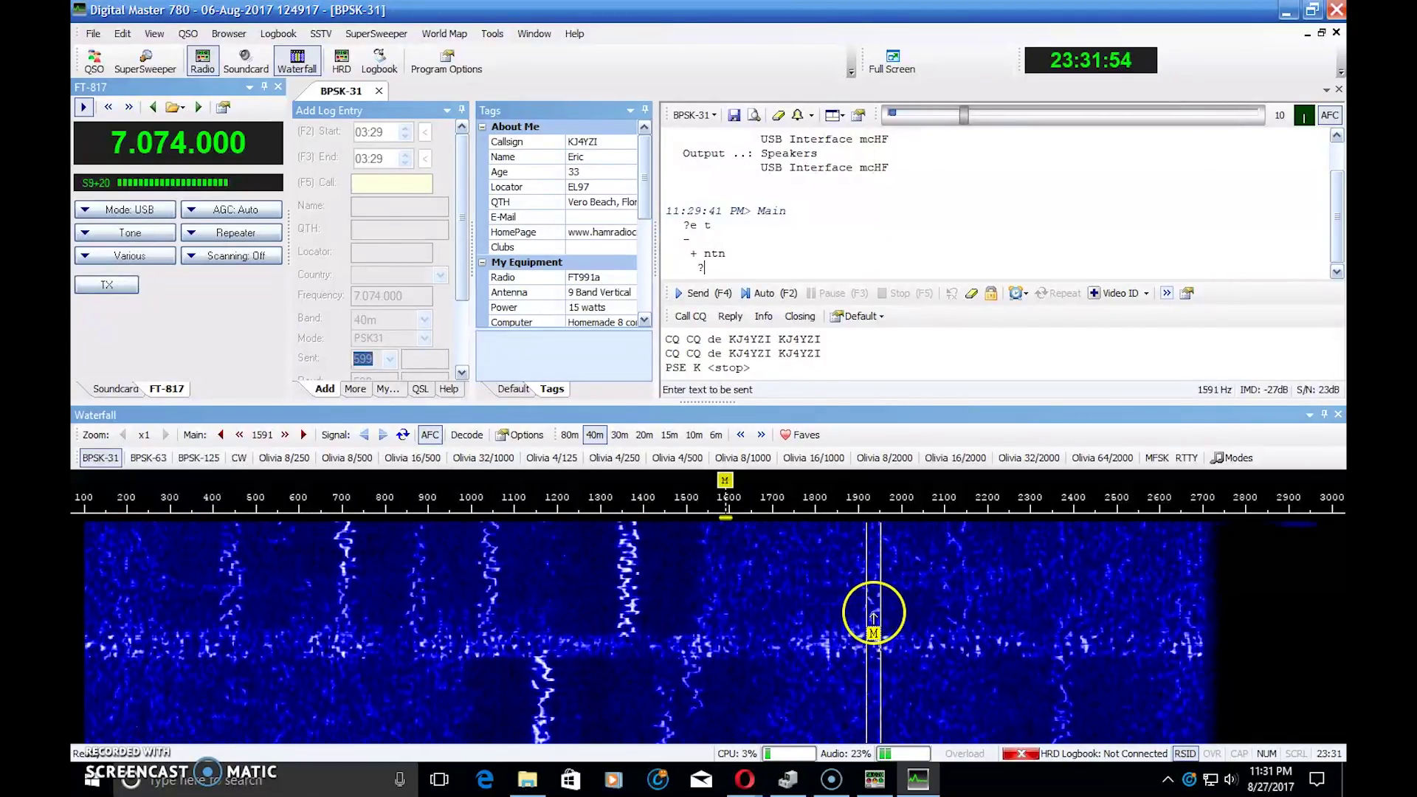
click(855, 628)
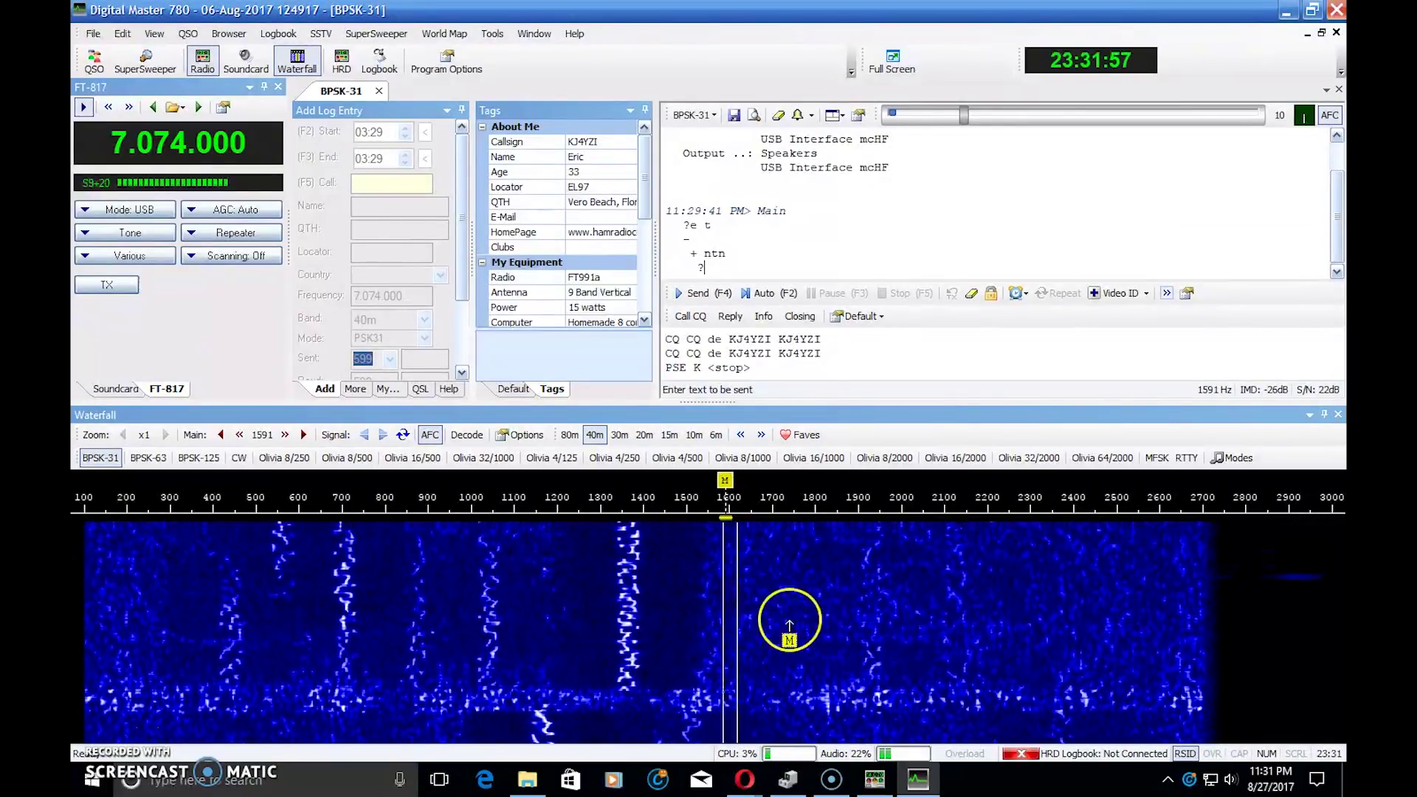